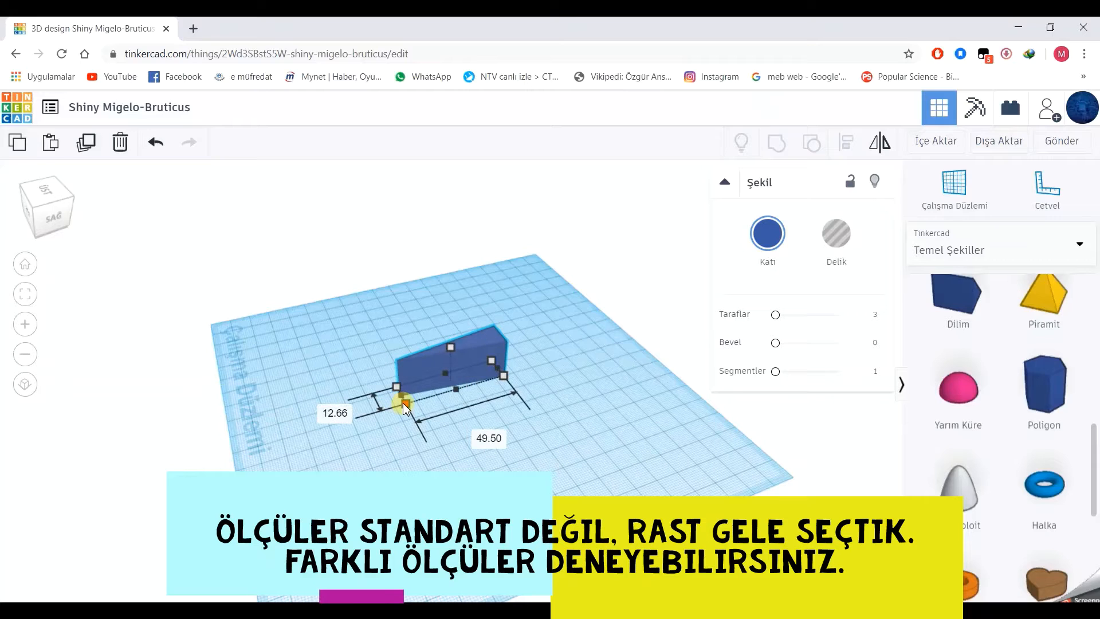
- Set the triangular prism's dimensions to 50 mm long, 15 mm wide and 8 mm high
{"action": "left_click", "coordinate": [488, 439]}
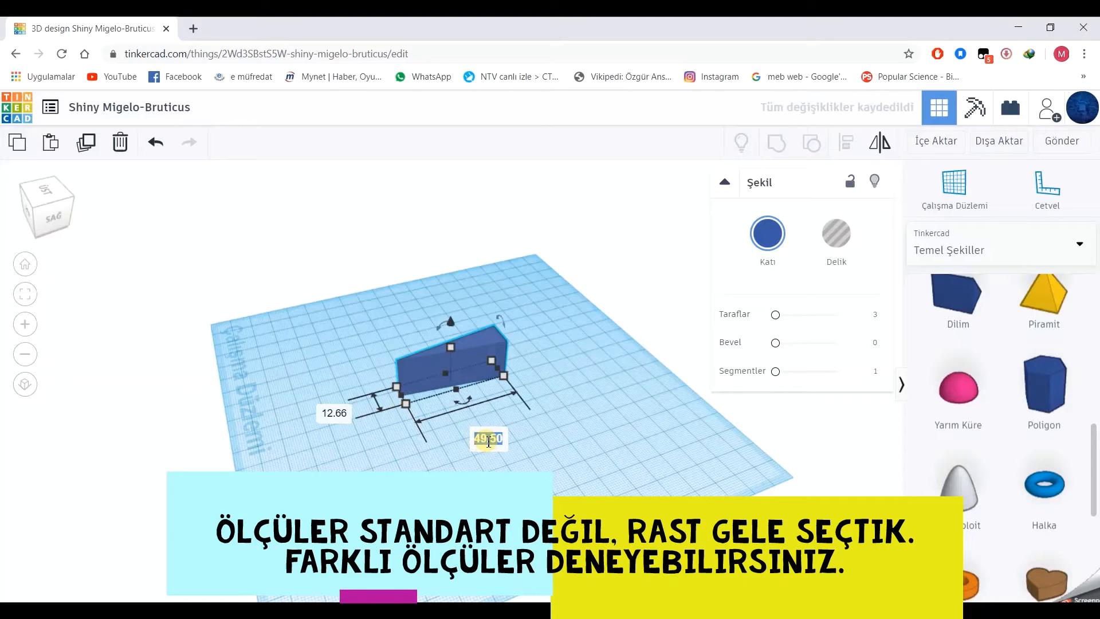
{"action": "left_click", "coordinate": [338, 412]}
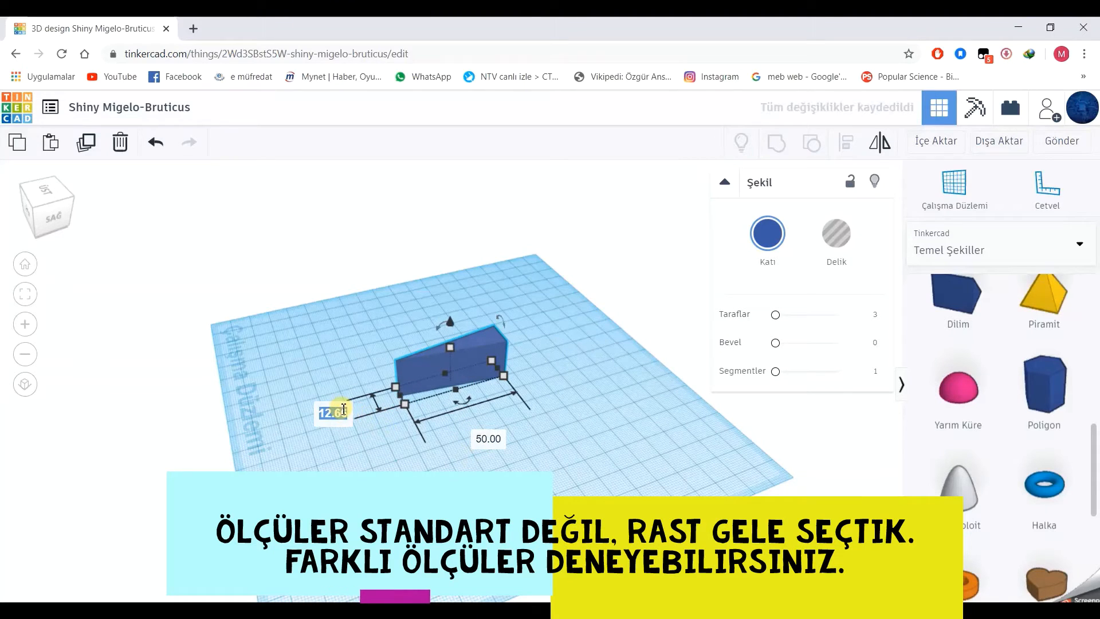
{"action": "key", "text": "Return"}
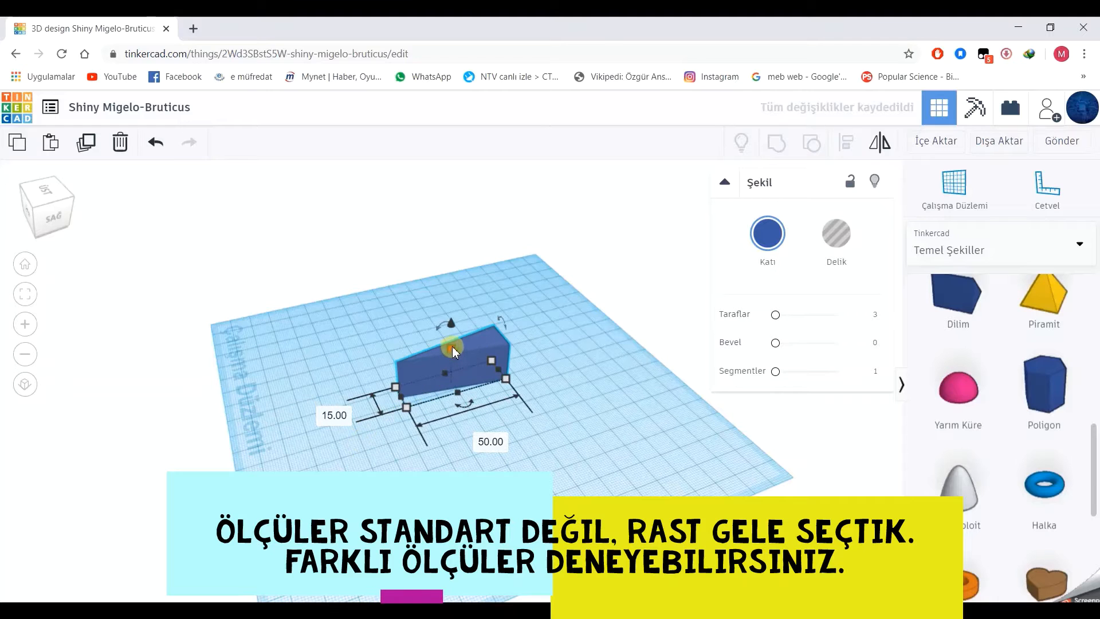
{"action": "left_click", "coordinate": [521, 365]}
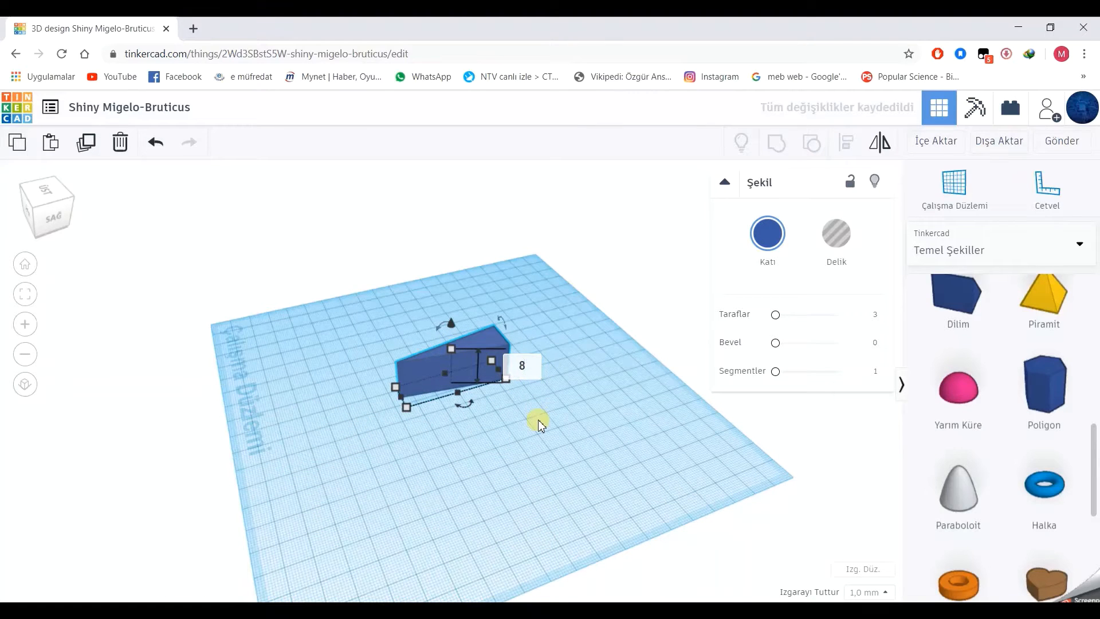
{"action": "key", "text": "Return"}
- Duplicate the triangular prism in place and rotate the copy 180° in the workplane
{"action": "right_click_drag", "start_coordinate": [539, 420], "coordinate": [455, 447]}
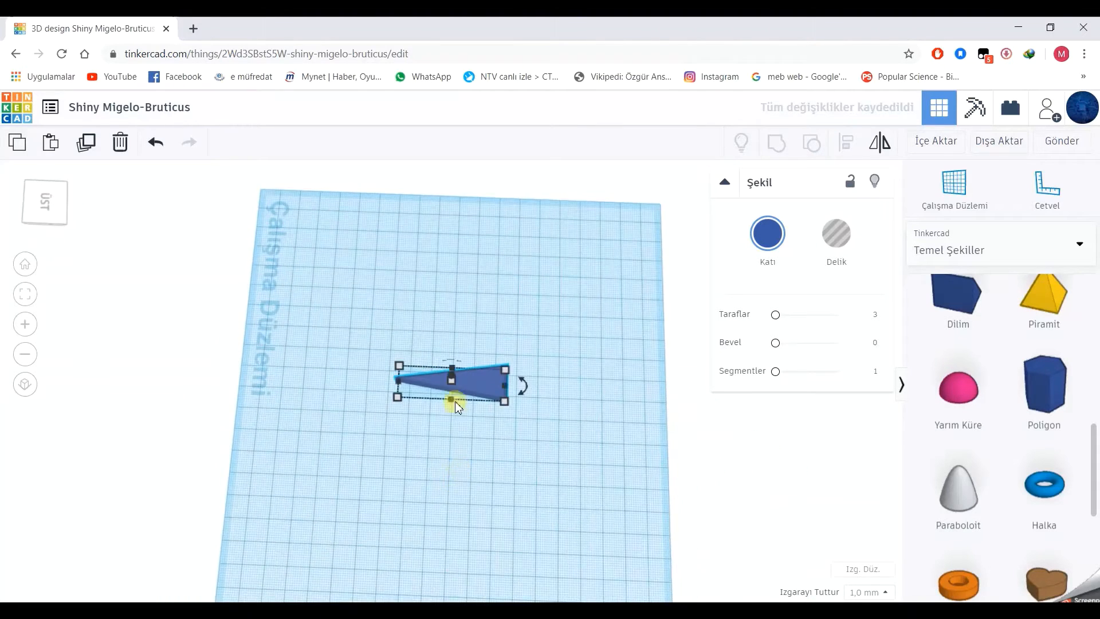
{"action": "left_click", "coordinate": [88, 144]}
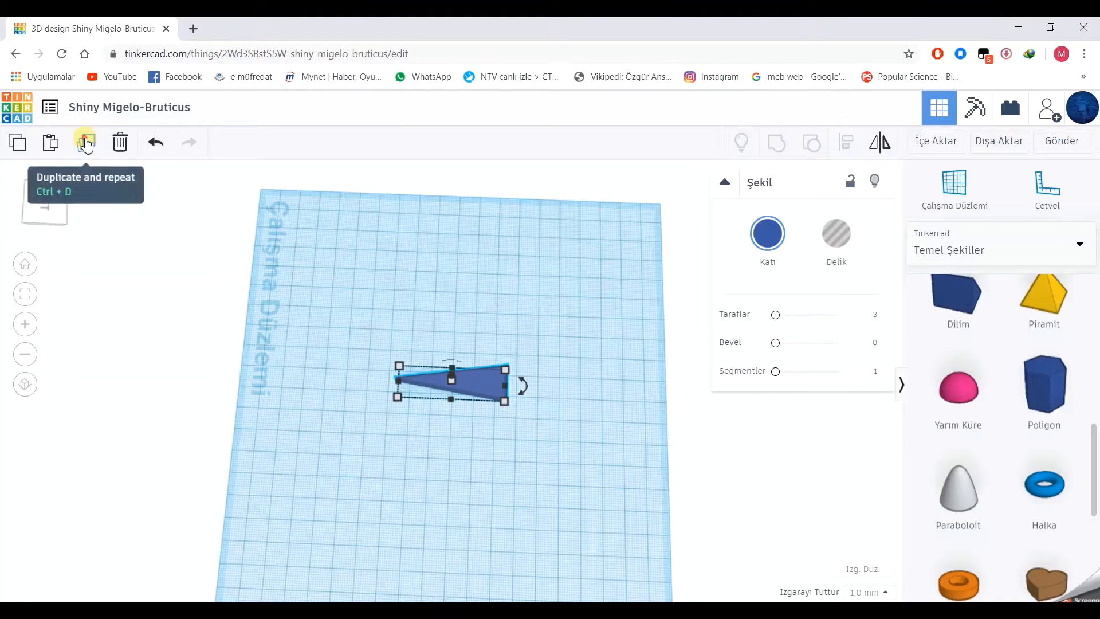
{"action": "left_click_drag", "start_coordinate": [522, 386], "coordinate": [421, 385]}
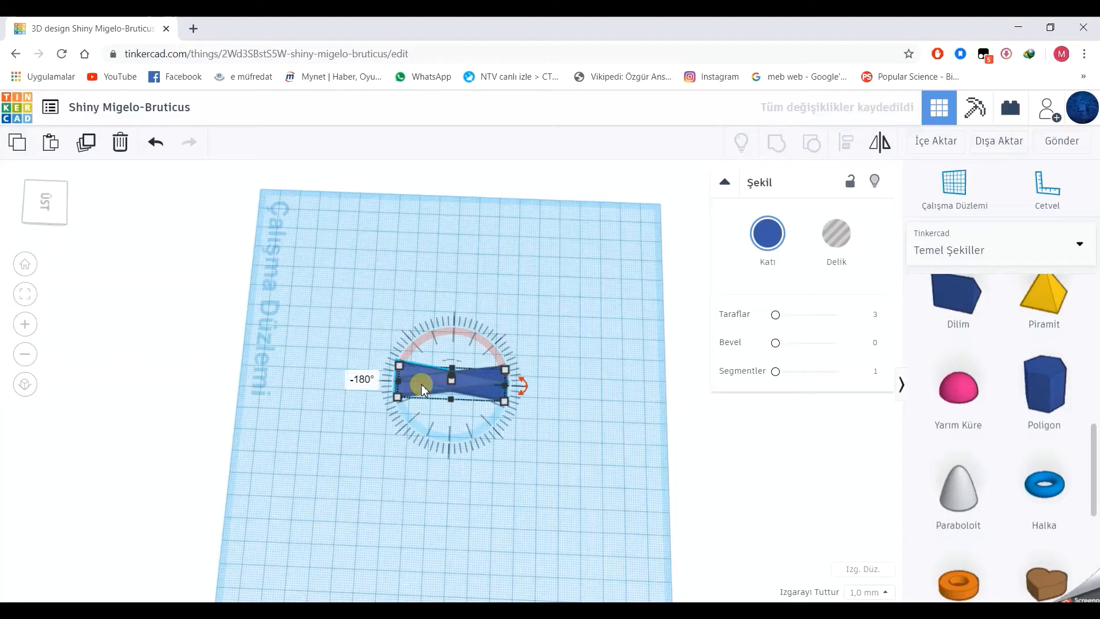
- Shift the rotated copy along the workplane until its pointed tip meets the original prism's tip
{"action": "key", "text": "Left"}
{"action": "key", "text": "Left"}
{"action": "key", "text": "Left"}
{"action": "key", "text": "Left"}
{"action": "key", "text": "Left"}
{"action": "key", "text": "Left"}
{"action": "key", "text": "Left"}
{"action": "key", "text": "Left"}
{"action": "key", "text": "Left"}
{"action": "key", "text": "Left"}
{"action": "key", "text": "Left"}
{"action": "key", "text": "Left"}
{"action": "key", "text": "Left"}
{"action": "key", "text": "Left"}
{"action": "key", "text": "Left"}
{"action": "key", "text": "Left"}
{"action": "key", "text": "Left"}
{"action": "key", "text": "Left"}
{"action": "key", "text": "Left"}
{"action": "key", "text": "Left"}
{"action": "key", "text": "Left"}
{"action": "key", "text": "Left"}
{"action": "key", "text": "Left"}
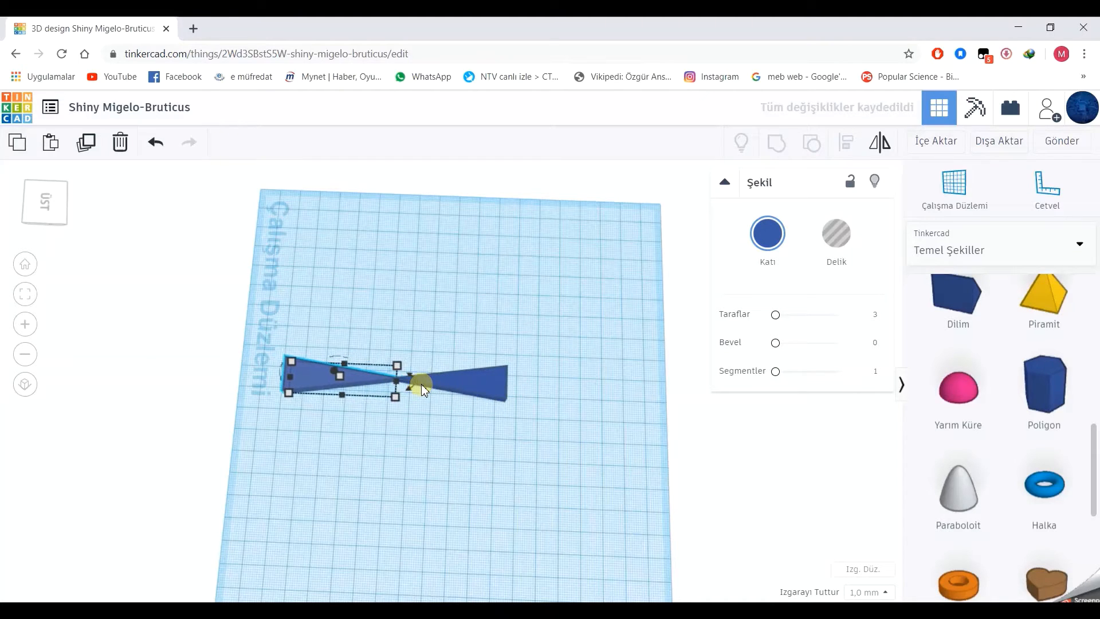
- Duplicate both tip-to-tip prisms together and rotate the copied pair 15° around their shared centre
{"action": "right_click_drag", "start_coordinate": [418, 374], "coordinate": [376, 466]}
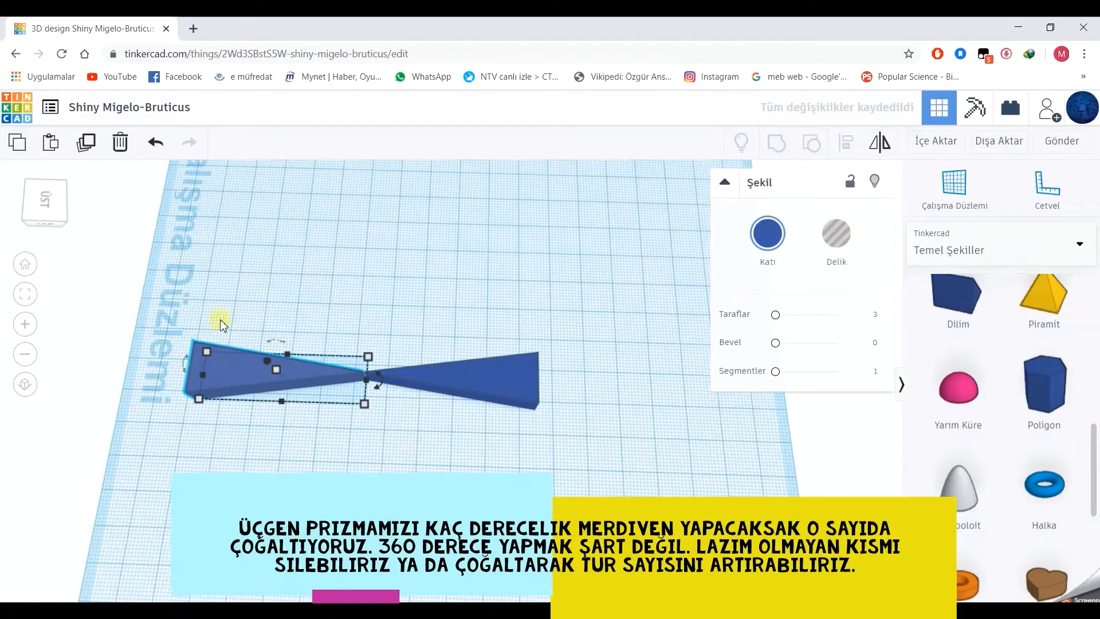
{"action": "left_click_drag", "start_coordinate": [484, 459], "coordinate": [319, 322]}
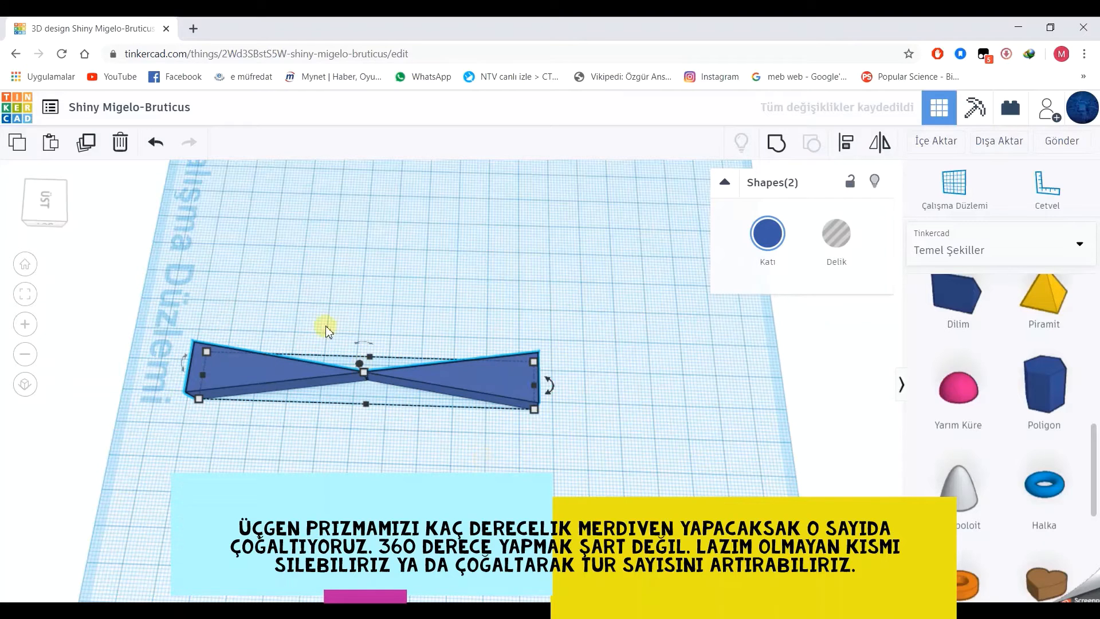
{"action": "left_click", "coordinate": [85, 145]}
{"action": "left_click_drag", "start_coordinate": [550, 386], "coordinate": [553, 436]}
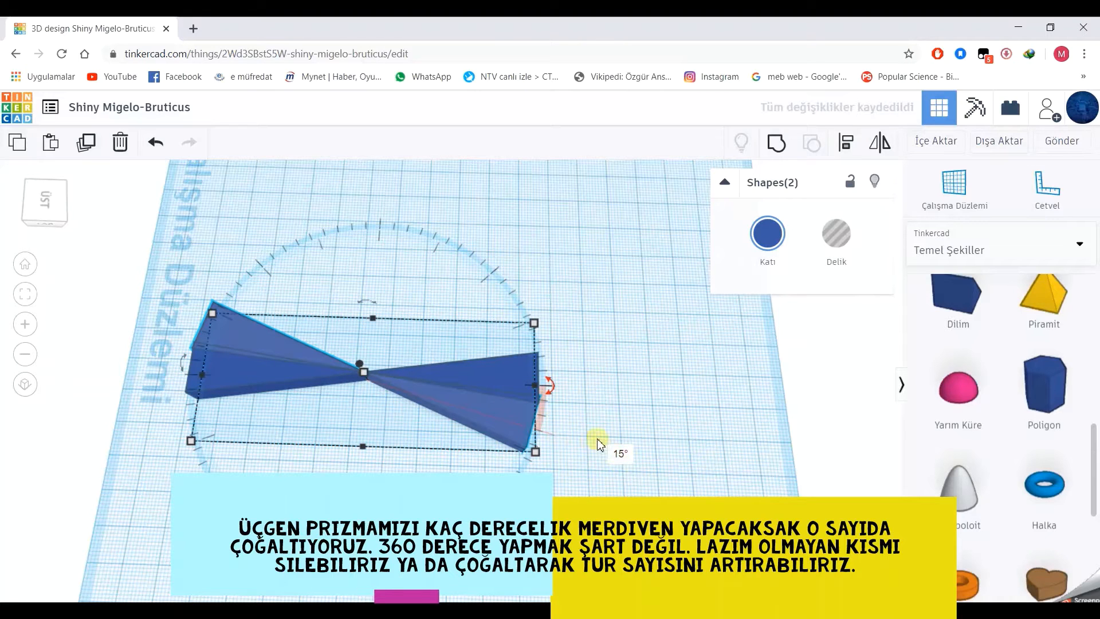
- Repeat the 15° rotated duplication of the pair until the wedges form a complete disc
{"action": "left_click", "coordinate": [86, 143]}
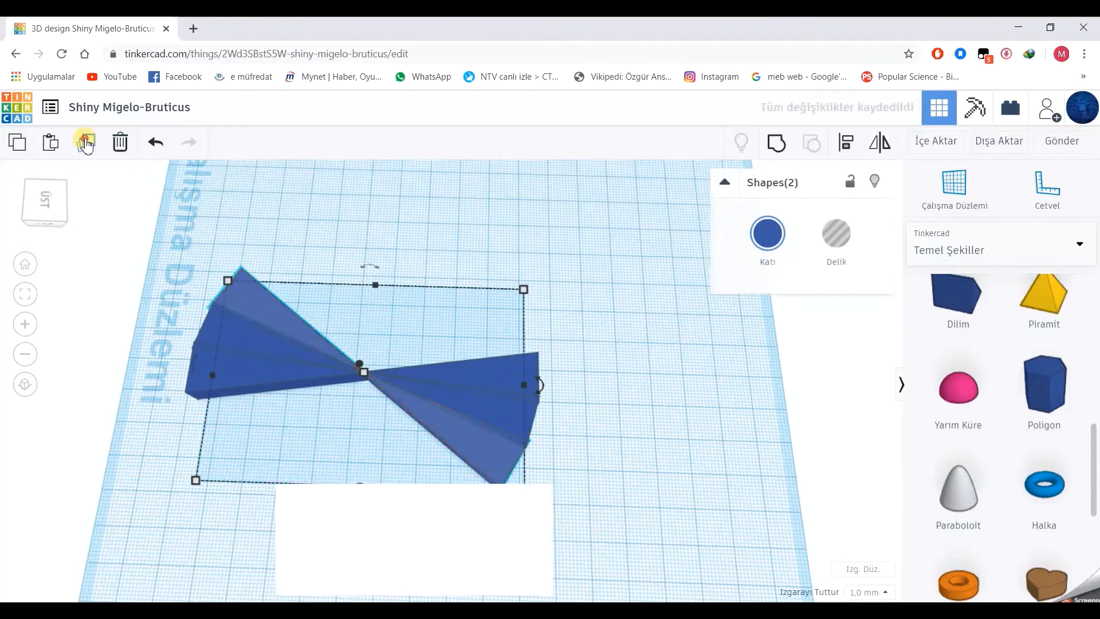
{"action": "left_click", "coordinate": [86, 143]}
{"action": "left_click", "coordinate": [86, 143]}
{"action": "left_click", "coordinate": [86, 144]}
{"action": "left_click", "coordinate": [86, 144]}
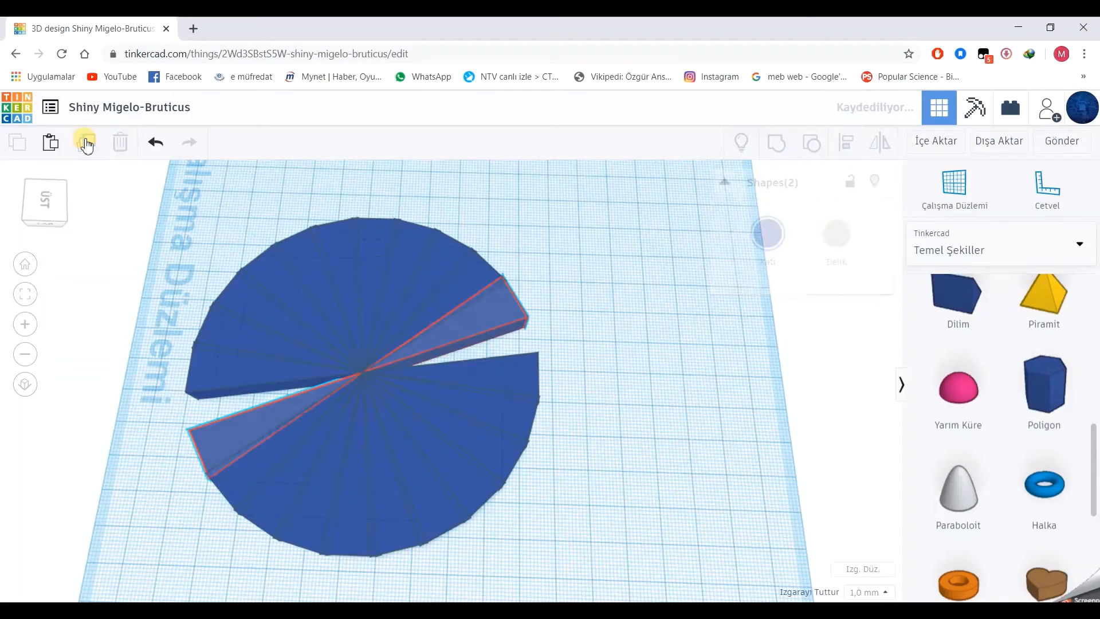
{"action": "left_click", "coordinate": [86, 143]}
- Raise two neighbouring wedges of the disc as stair steps, to 8 mm and 16 mm above the workplane
{"action": "right_click_drag", "start_coordinate": [584, 579], "coordinate": [510, 481]}
{"action": "left_click", "coordinate": [380, 456]}
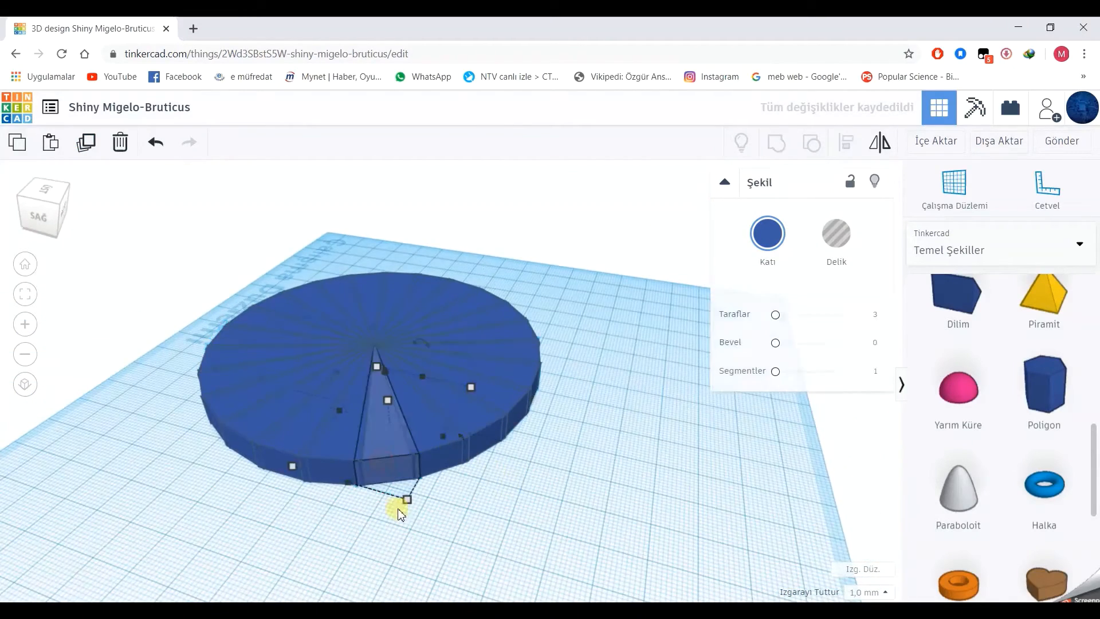
{"action": "right_click_drag", "start_coordinate": [449, 523], "coordinate": [373, 369]}
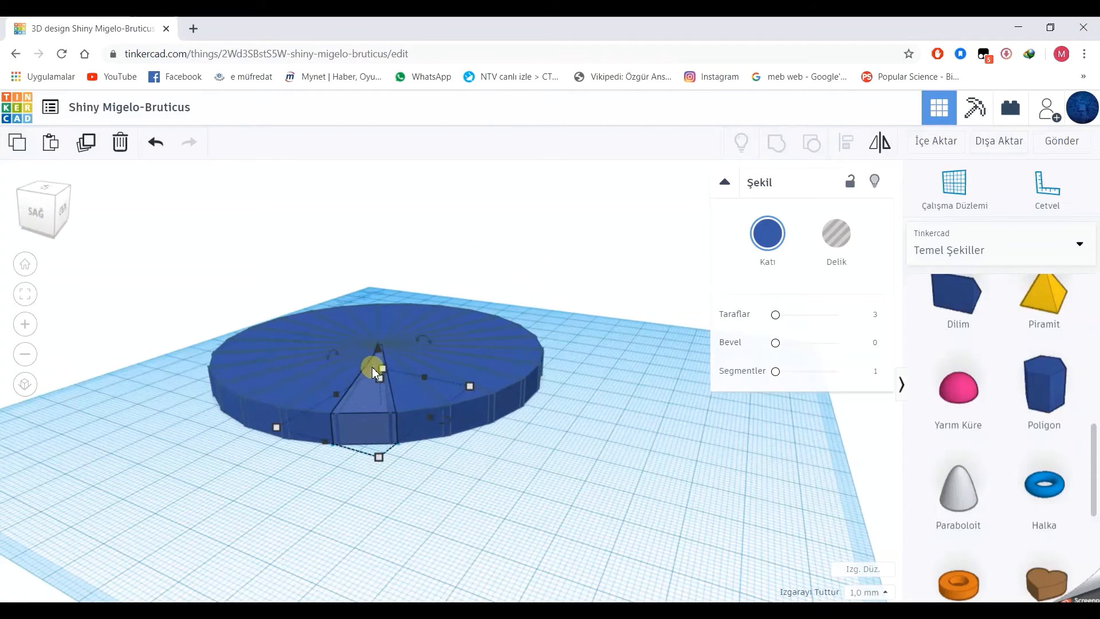
{"action": "left_click_drag", "start_coordinate": [377, 350], "coordinate": [373, 320]}
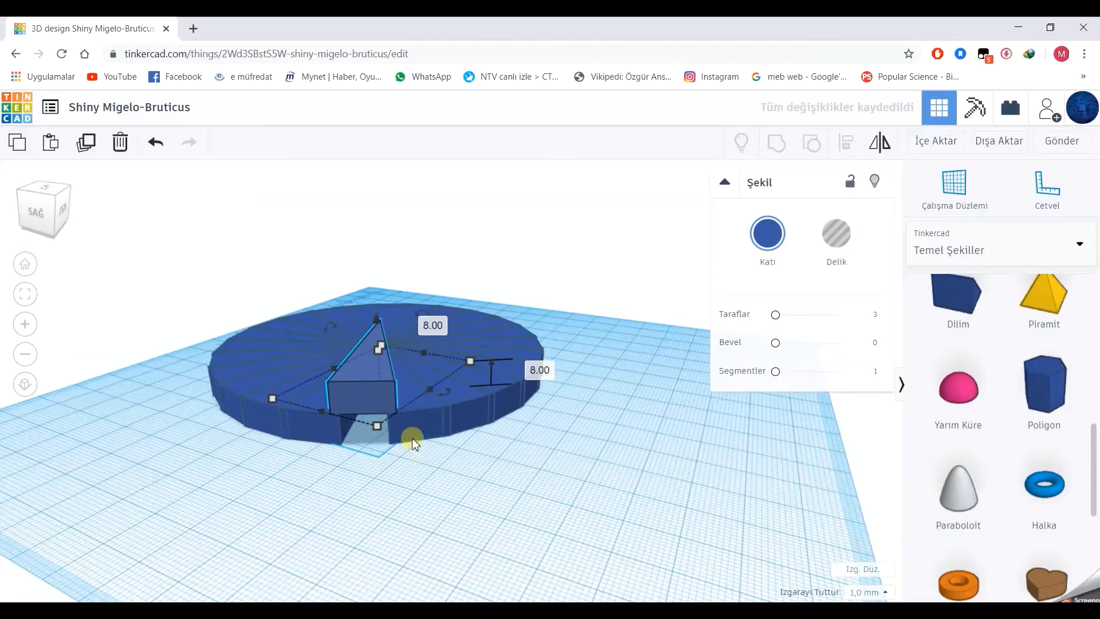
{"action": "left_click", "coordinate": [410, 412]}
{"action": "left_click_drag", "start_coordinate": [397, 349], "coordinate": [396, 322]}
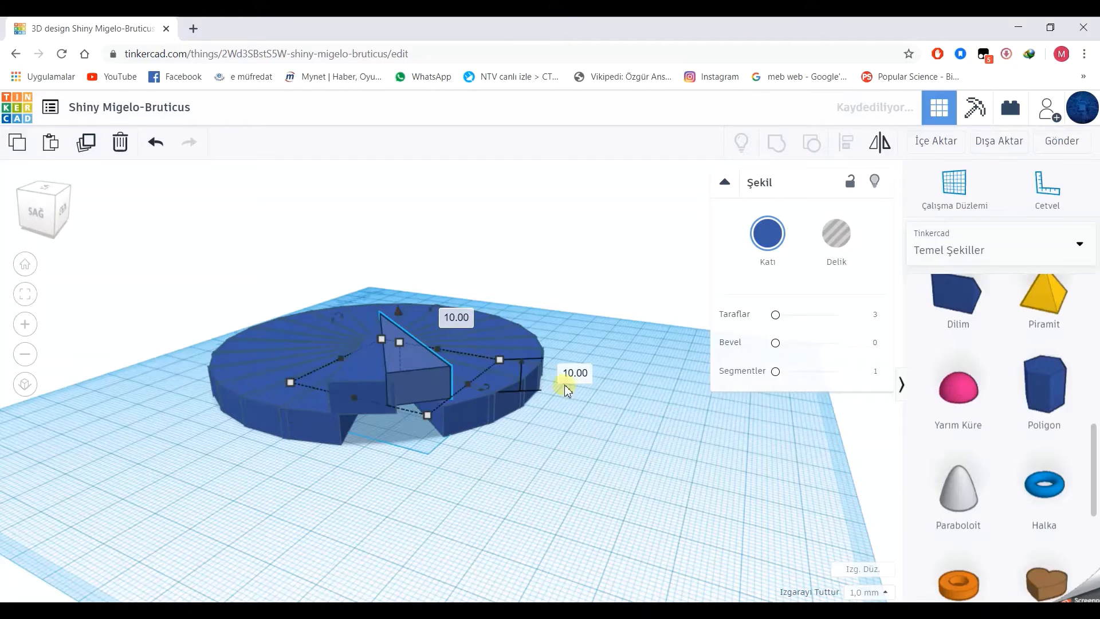
{"action": "key", "text": "Return"}
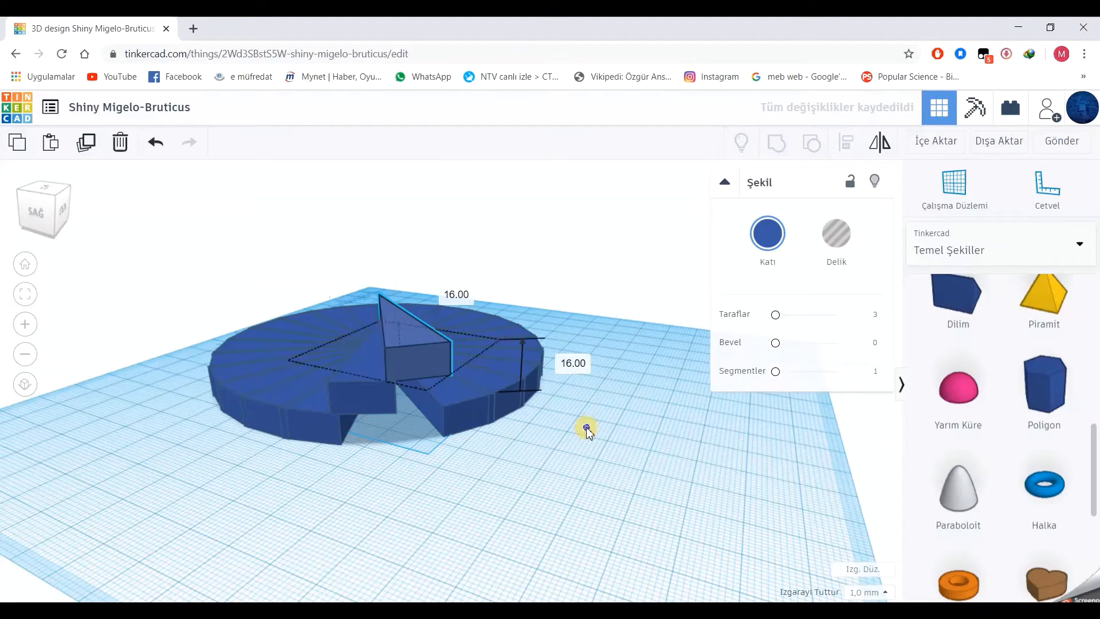
- Raise the next two wedges in sequence, stacking one above the 16 mm step and the other at 32 mm
{"action": "right_click_drag", "start_coordinate": [586, 428], "coordinate": [407, 356]}
{"action": "left_click_drag", "start_coordinate": [407, 356], "coordinate": [403, 270]}
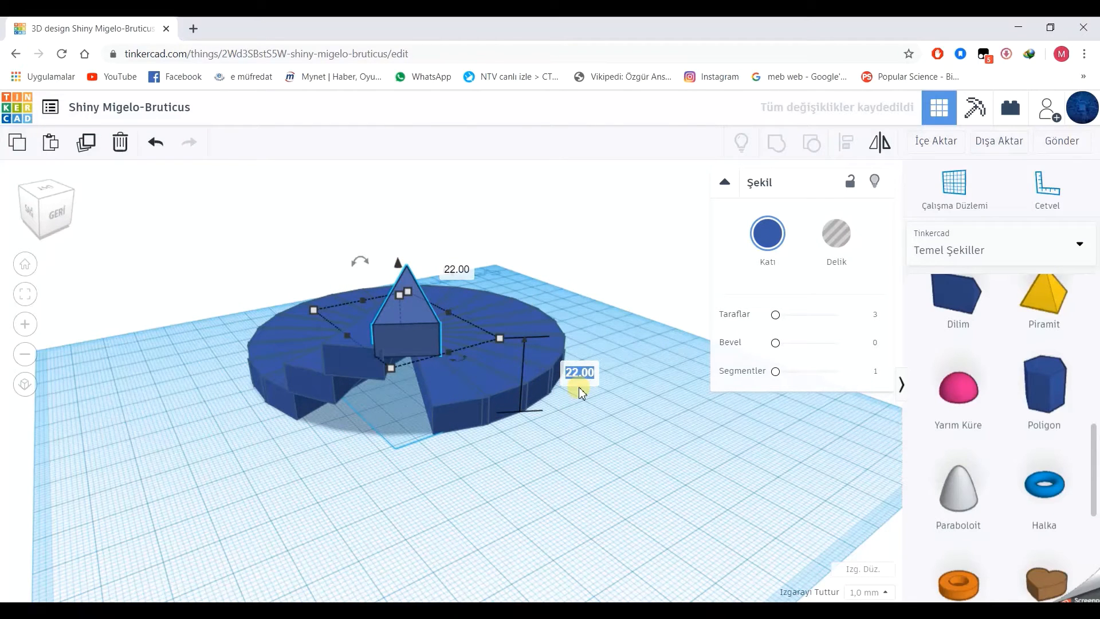
{"action": "right_click_drag", "start_coordinate": [561, 470], "coordinate": [434, 357]}
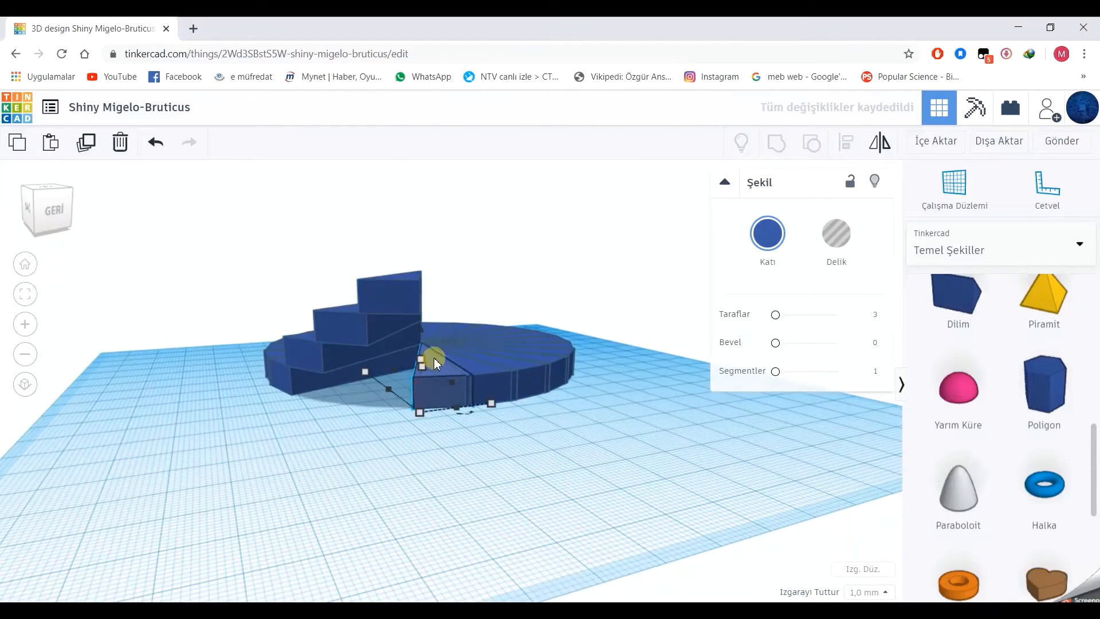
{"action": "left_click_drag", "start_coordinate": [422, 329], "coordinate": [423, 214]}
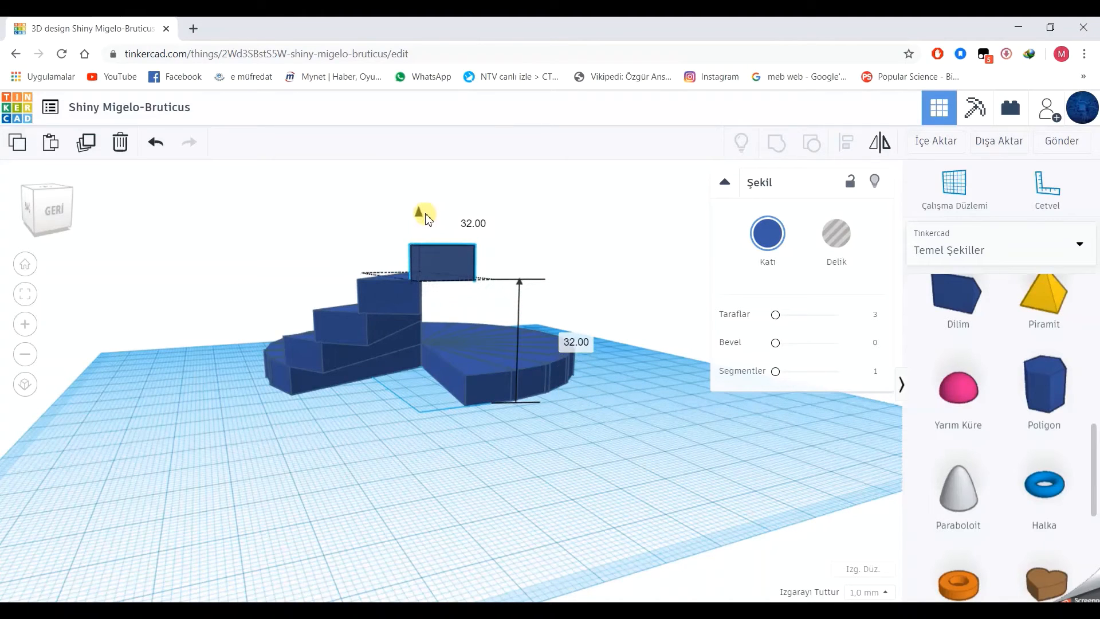
- Raise the wedge next to the 32 mm step to 40 mm above the workplane
{"action": "right_click_drag", "start_coordinate": [511, 455], "coordinate": [450, 441]}
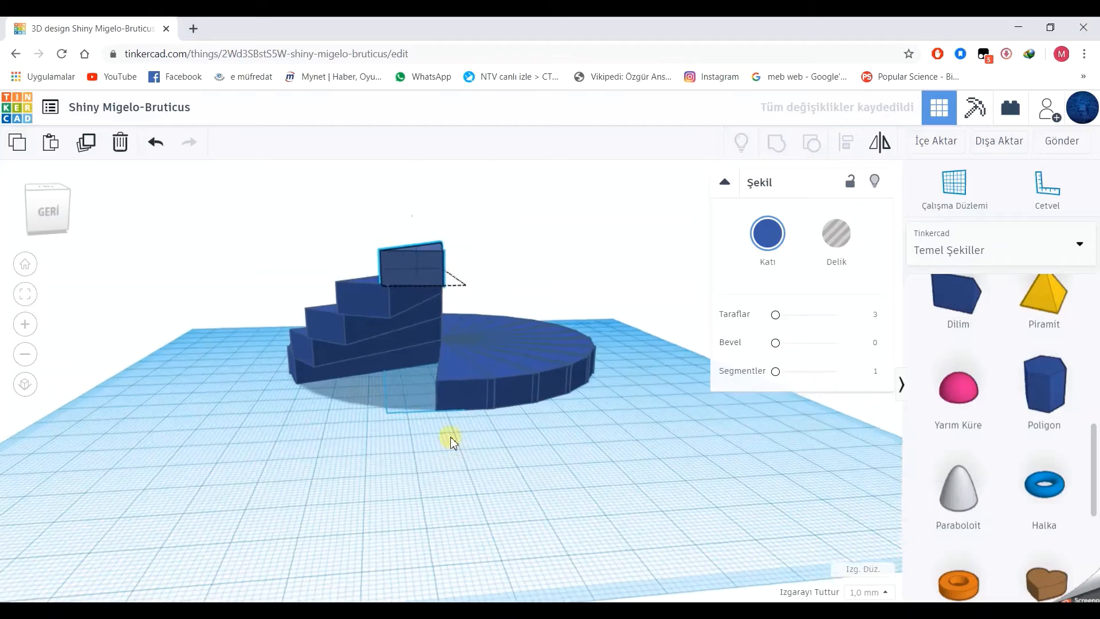
{"action": "left_click", "coordinate": [459, 393]}
{"action": "left_click_drag", "start_coordinate": [448, 313], "coordinate": [457, 187]}
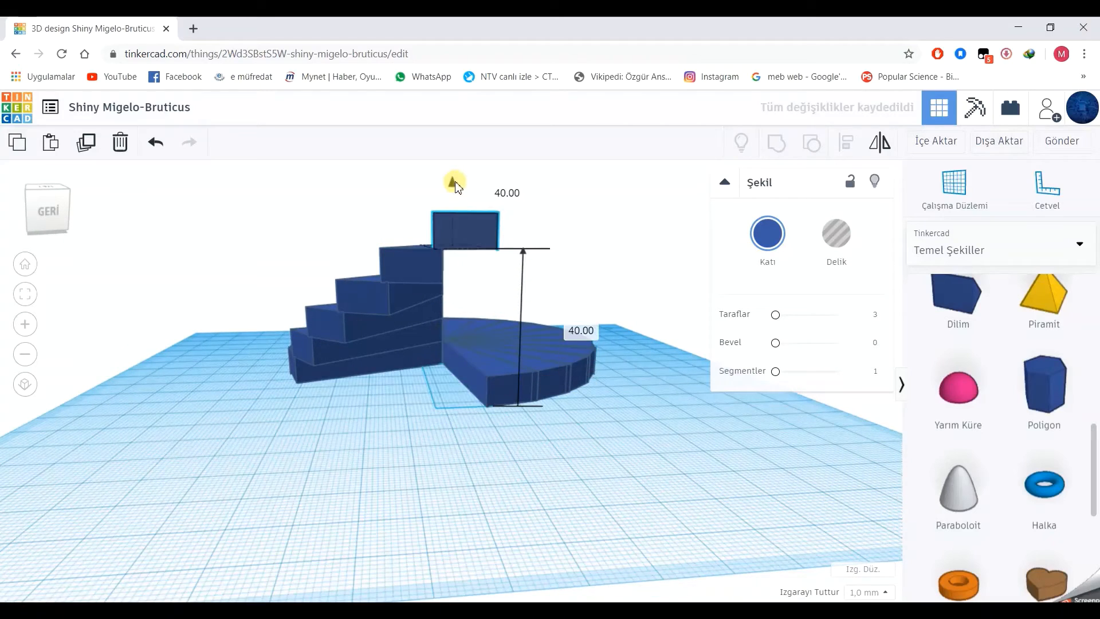
- Raise the next wedge one step thickness above the 40 mm step by entering its elevation
{"action": "right_click_drag", "start_coordinate": [609, 407], "coordinate": [483, 430]}
{"action": "left_click", "coordinate": [446, 402]}
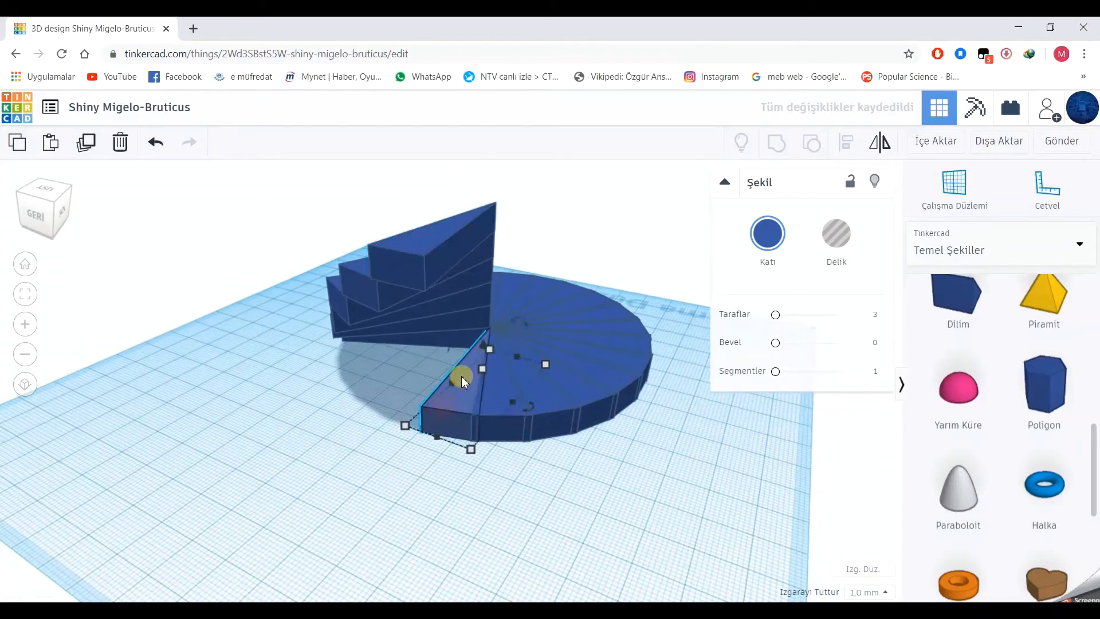
{"action": "left_click_drag", "start_coordinate": [482, 347], "coordinate": [479, 278]}
{"action": "left_click", "coordinate": [602, 337]}
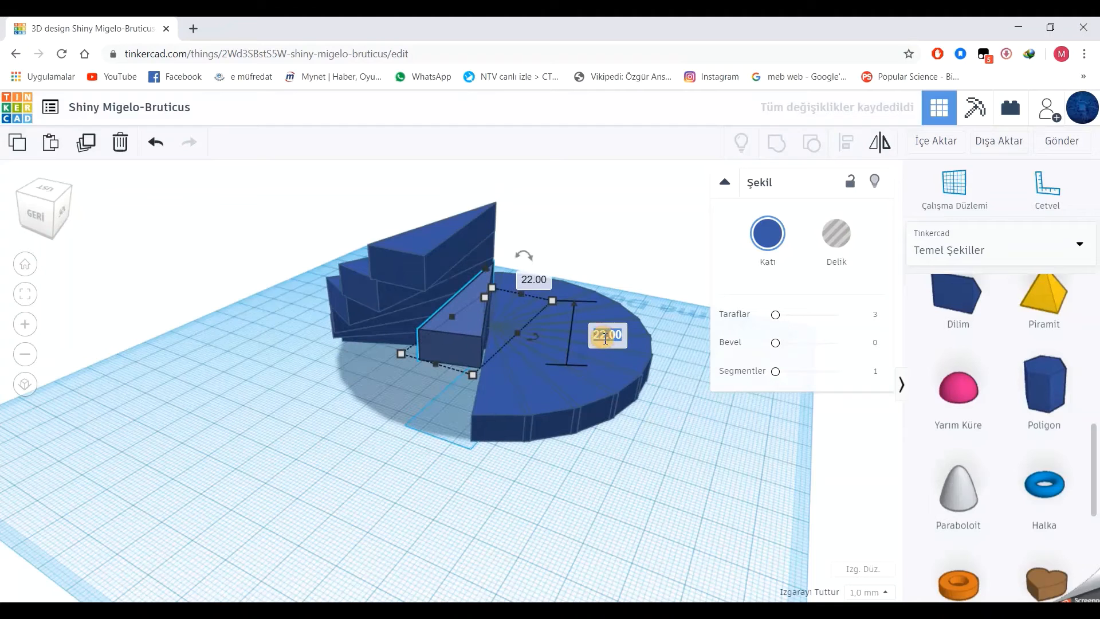
{"action": "type", "text": "46"}
{"action": "key", "text": "Return"}
- Raise the next two wedges in sequence, one directly above the current top step and the following one to 64 mm
{"action": "left_click", "coordinate": [503, 418]}
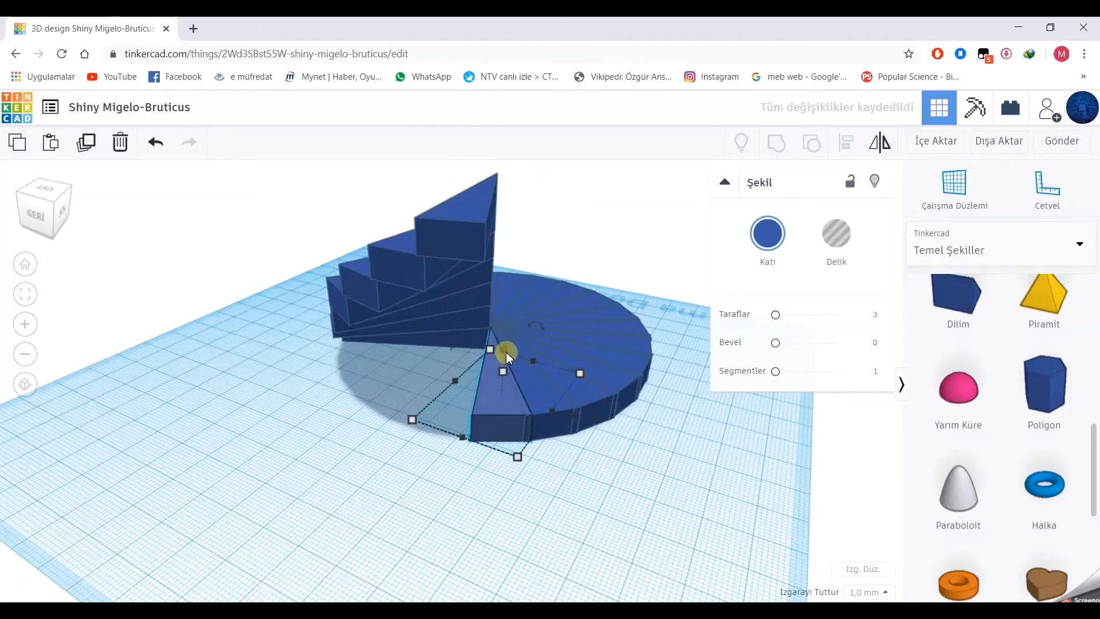
{"action": "left_click_drag", "start_coordinate": [505, 348], "coordinate": [506, 300]}
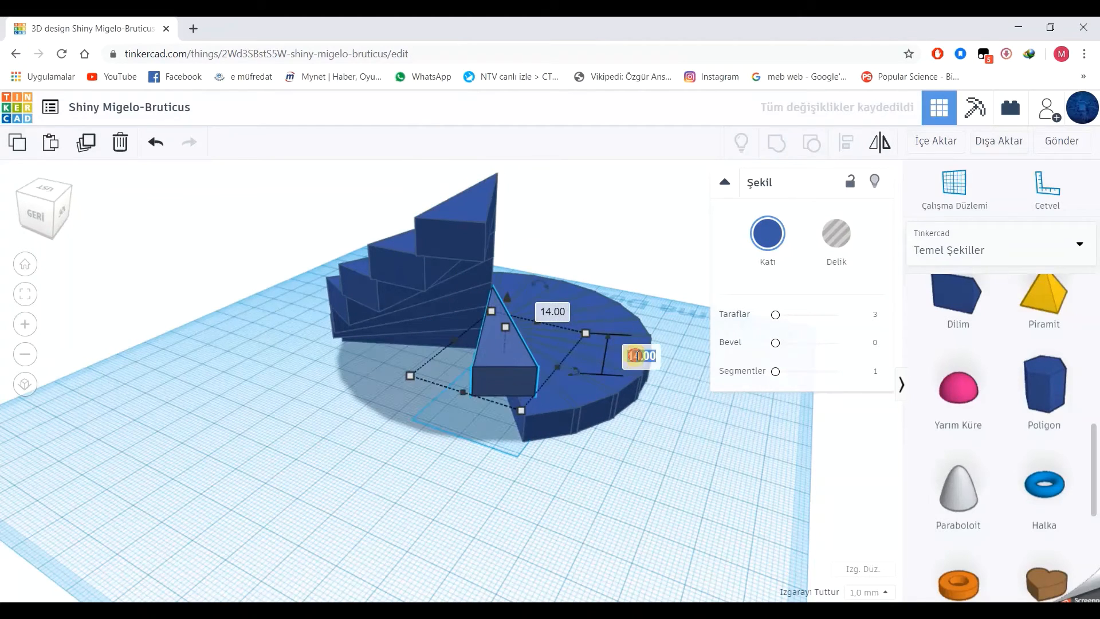
{"action": "key", "text": "Return"}
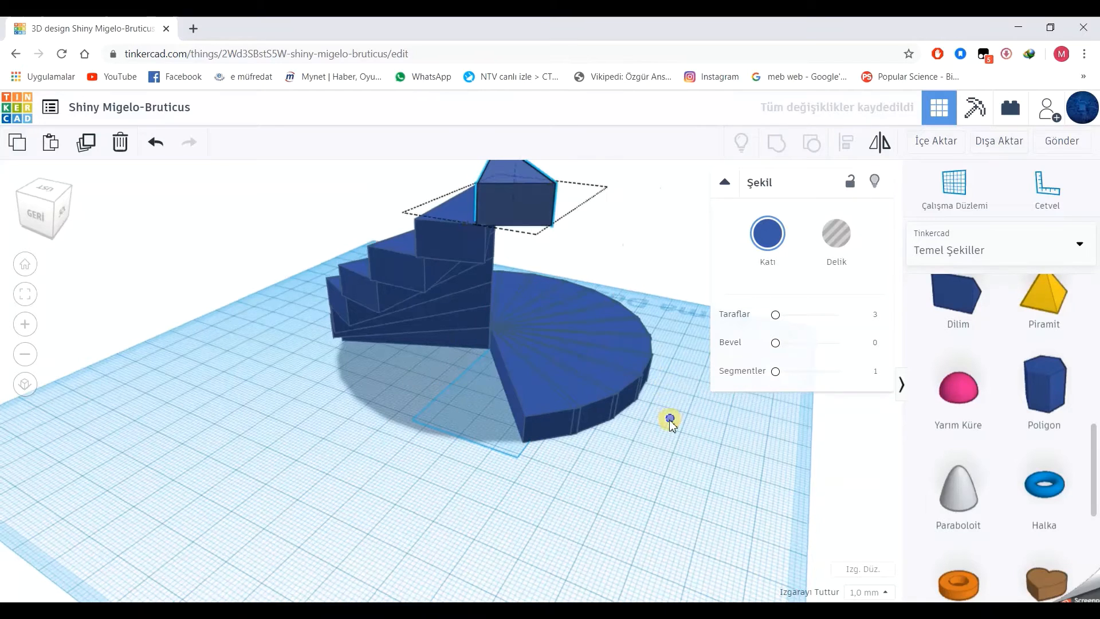
{"action": "right_click_drag", "start_coordinate": [670, 419], "coordinate": [518, 416]}
{"action": "left_click", "coordinate": [516, 412]}
{"action": "left_click_drag", "start_coordinate": [512, 367], "coordinate": [511, 327]}
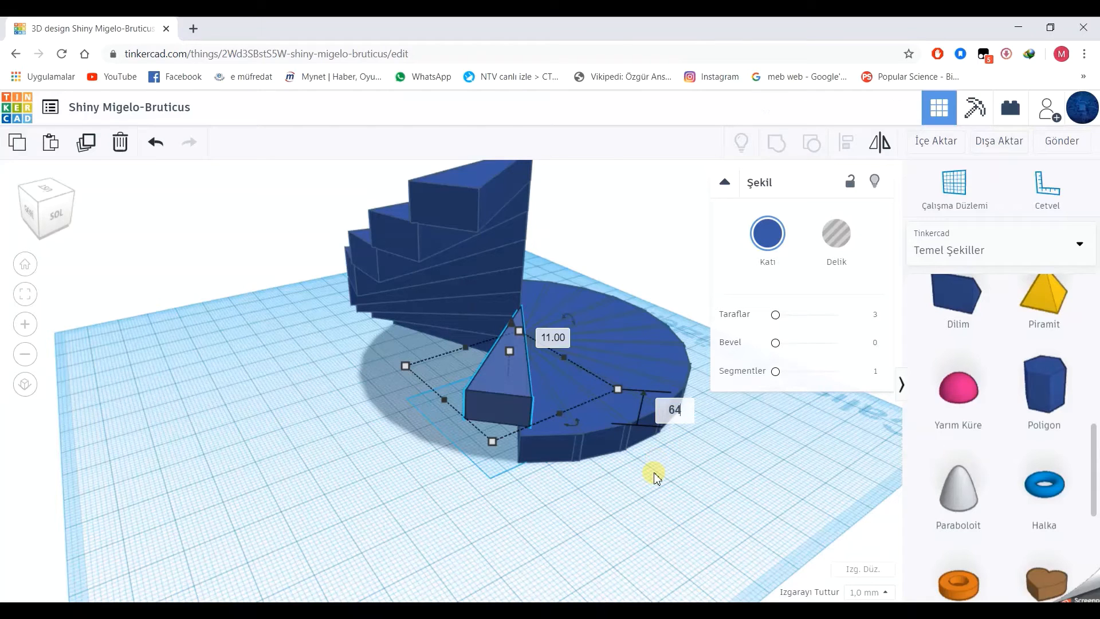
{"action": "key", "text": "Return"}
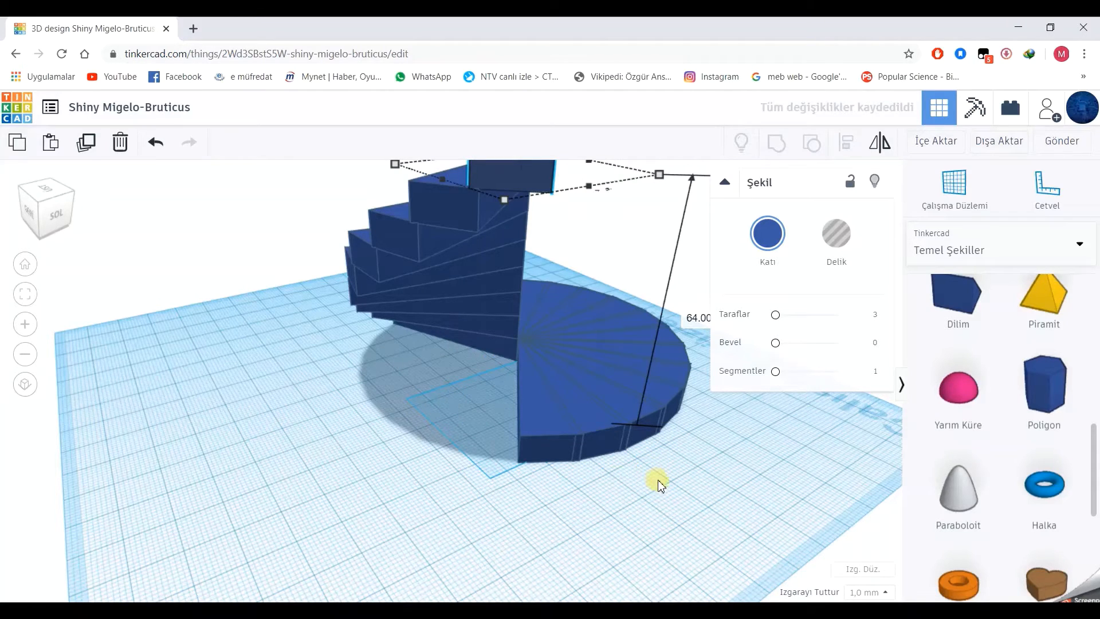
- Raise the two wedges following the 64 mm step, continuing the staircase upward with an entered elevation for each
{"action": "left_click", "coordinate": [543, 444]}
{"action": "left_click_drag", "start_coordinate": [528, 365], "coordinate": [530, 315]}
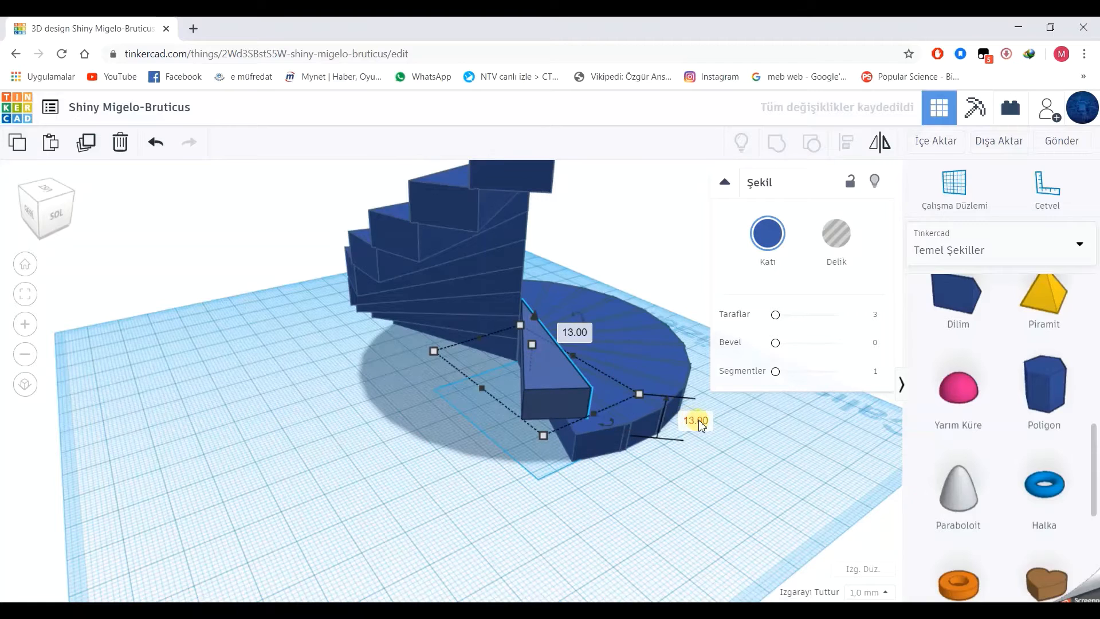
{"action": "left_click", "coordinate": [703, 467]}
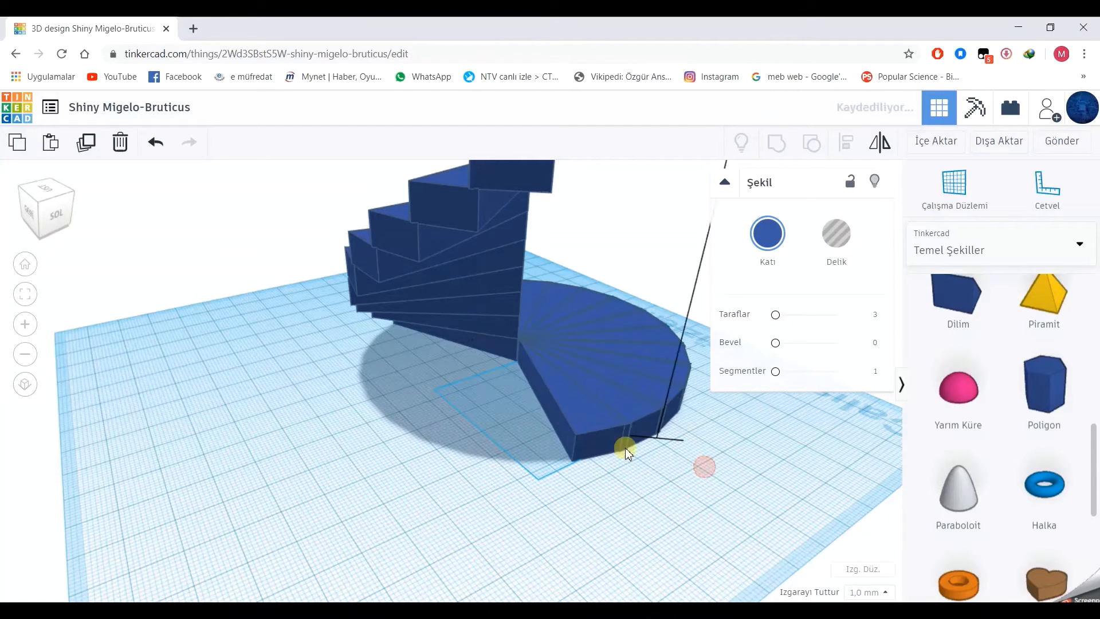
{"action": "left_click", "coordinate": [586, 440]}
{"action": "left_click_drag", "start_coordinate": [547, 366], "coordinate": [549, 314]}
{"action": "left_click", "coordinate": [713, 431]}
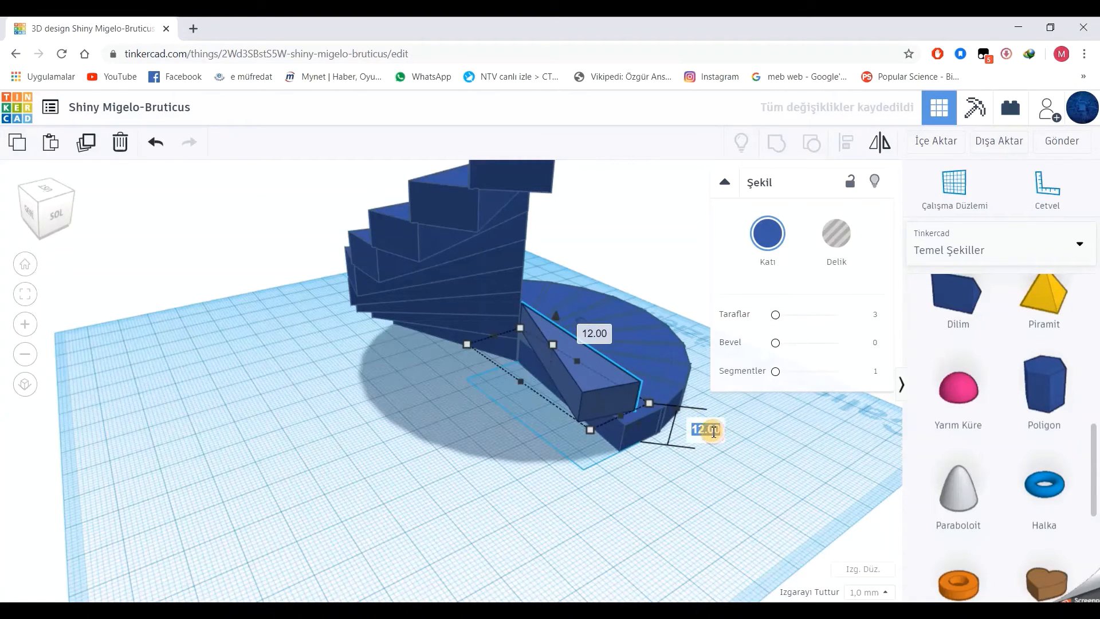
{"action": "key", "text": "Return"}
- Raise the next two low wedges in turn, entering an elevation one step higher for each
{"action": "left_click", "coordinate": [618, 415]}
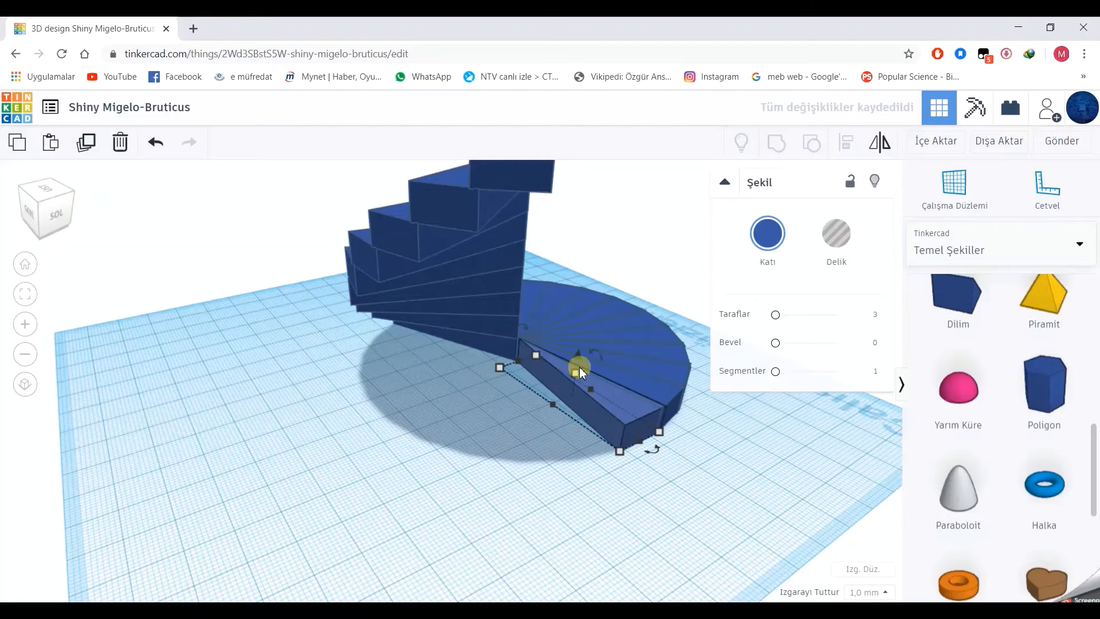
{"action": "left_click_drag", "start_coordinate": [579, 367], "coordinate": [579, 312]}
{"action": "left_click", "coordinate": [722, 424]}
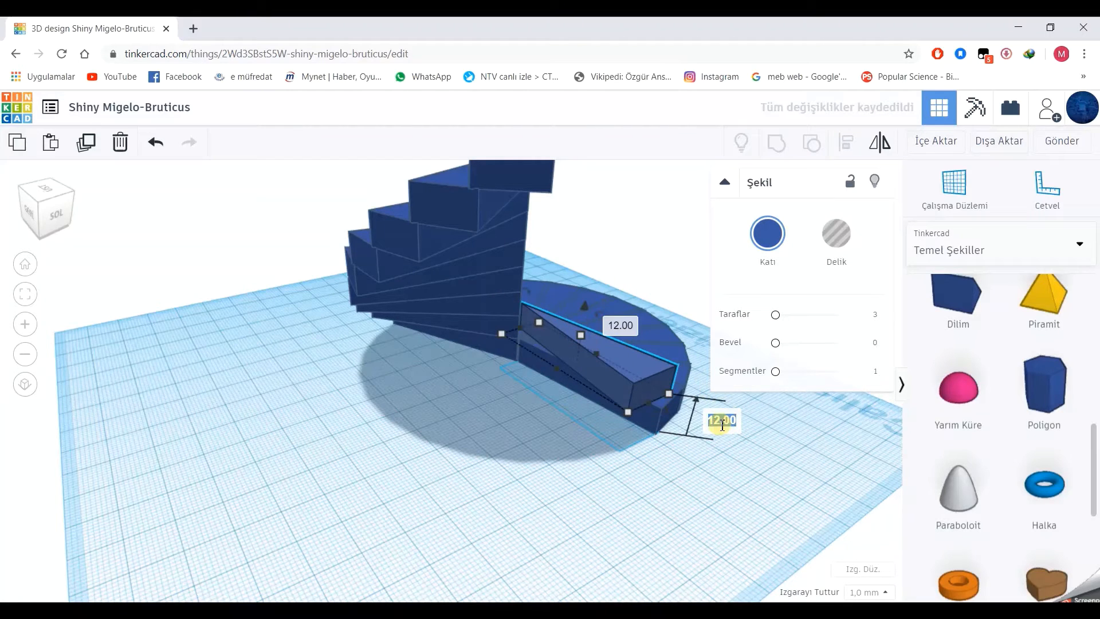
{"action": "key", "text": "Return"}
{"action": "left_click", "coordinate": [639, 406]}
{"action": "left_click_drag", "start_coordinate": [601, 350], "coordinate": [604, 291]}
{"action": "left_click", "coordinate": [746, 405]}
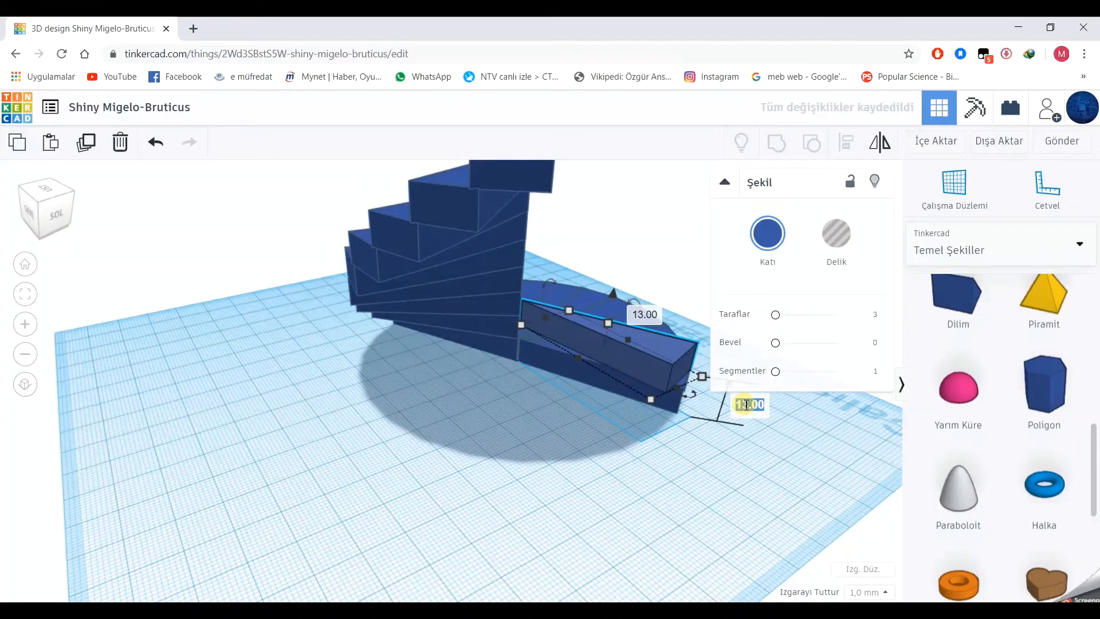
{"action": "key", "text": "Return"}
- Raise the next wedge in the sequence to 104 mm above the workplane
{"action": "left_click", "coordinate": [636, 372]}
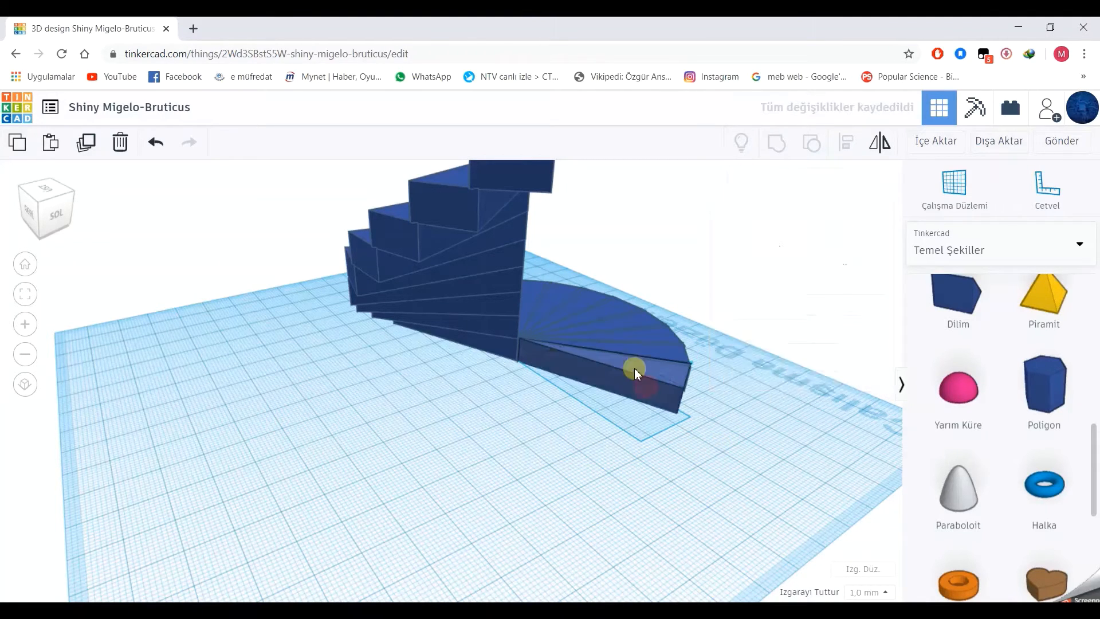
{"action": "left_click_drag", "start_coordinate": [616, 347], "coordinate": [611, 305]}
{"action": "scroll", "coordinate": [716, 395], "scroll_direction": "down", "scroll_amount": 3}
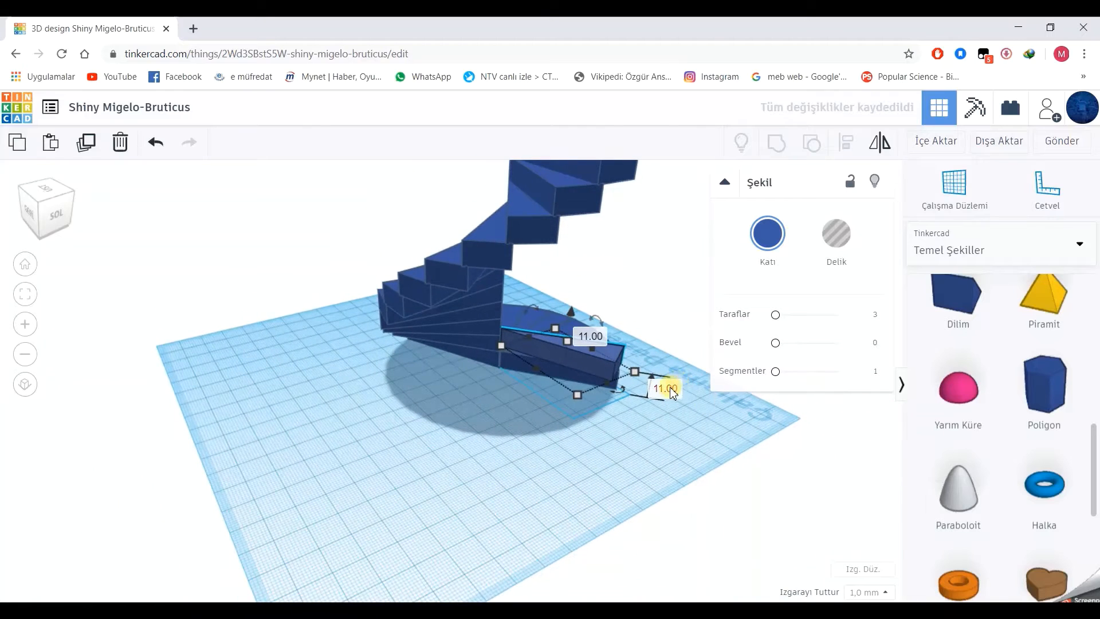
{"action": "left_click", "coordinate": [673, 392]}
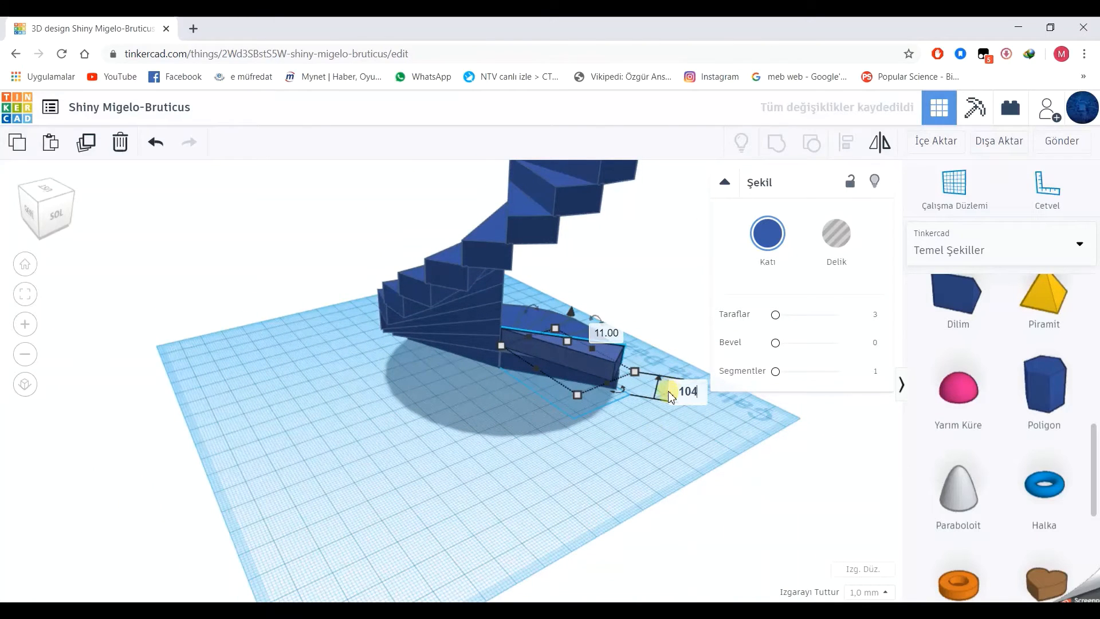
{"action": "type", "text": "104"}
{"action": "key", "text": "Return"}
- Raise the wedge following the 104 mm step by one more step, and the one after it to 120 mm
{"action": "left_click", "coordinate": [565, 336]}
{"action": "left_click_drag", "start_coordinate": [565, 337], "coordinate": [574, 296]}
{"action": "left_click", "coordinate": [686, 372]}
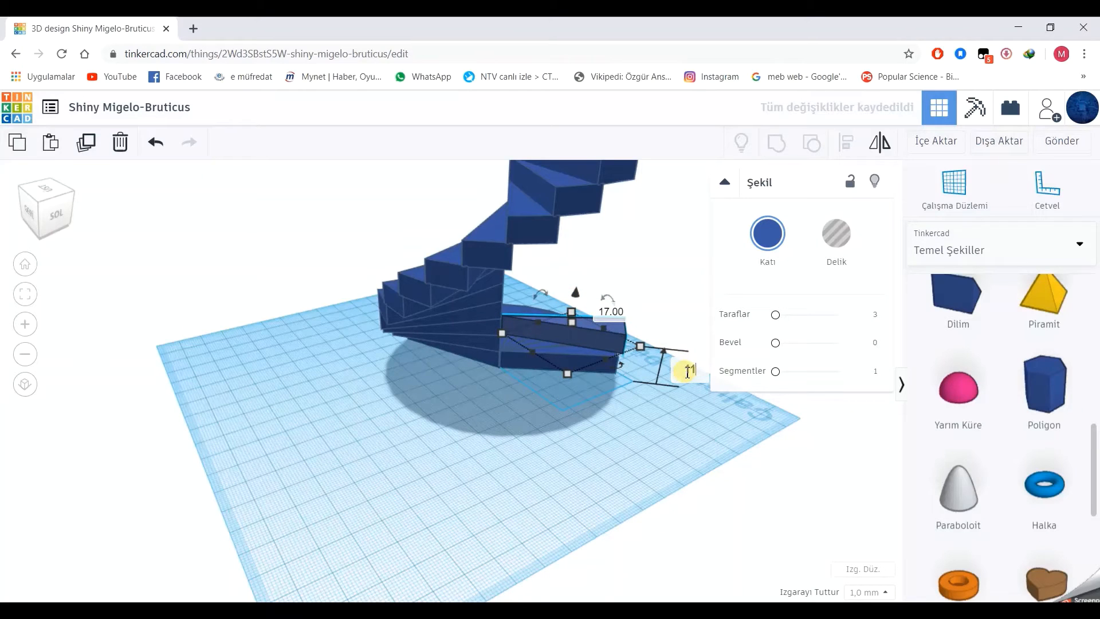
{"action": "left_click", "coordinate": [647, 427]}
{"action": "left_click", "coordinate": [570, 355]}
{"action": "left_click_drag", "start_coordinate": [566, 314], "coordinate": [572, 296]}
{"action": "left_click", "coordinate": [679, 367]}
{"action": "type", "text": "120"}
{"action": "left_click", "coordinate": [639, 422]}
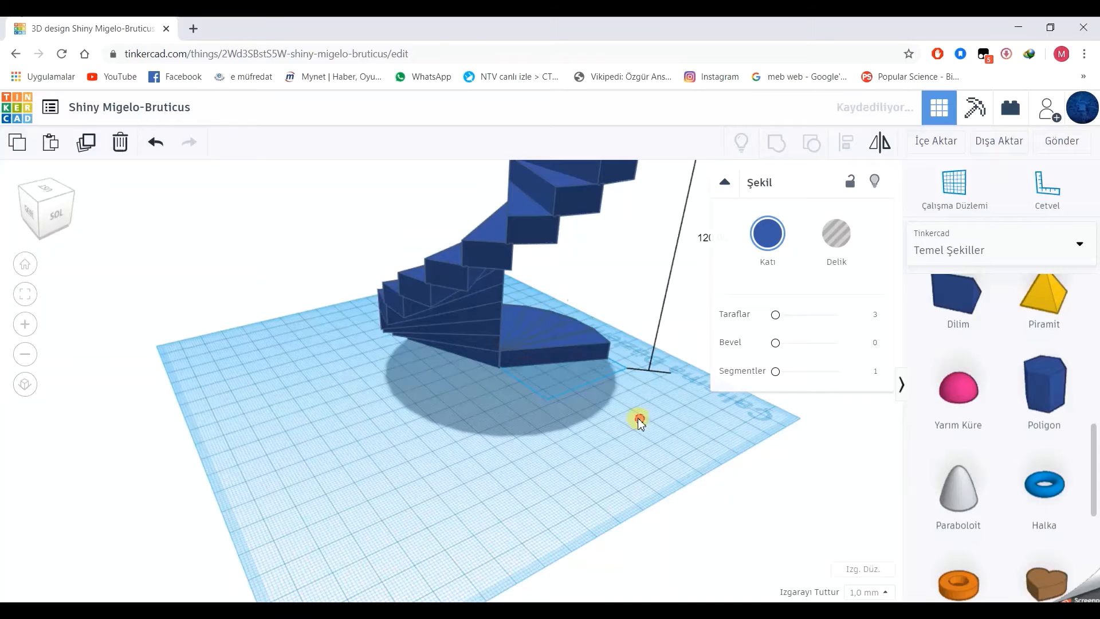
- Raise the two wedges following the 120 mm step to 128 mm and 136 mm above the workplane
{"action": "left_click", "coordinate": [563, 344]}
{"action": "left_click_drag", "start_coordinate": [562, 329], "coordinate": [566, 301]}
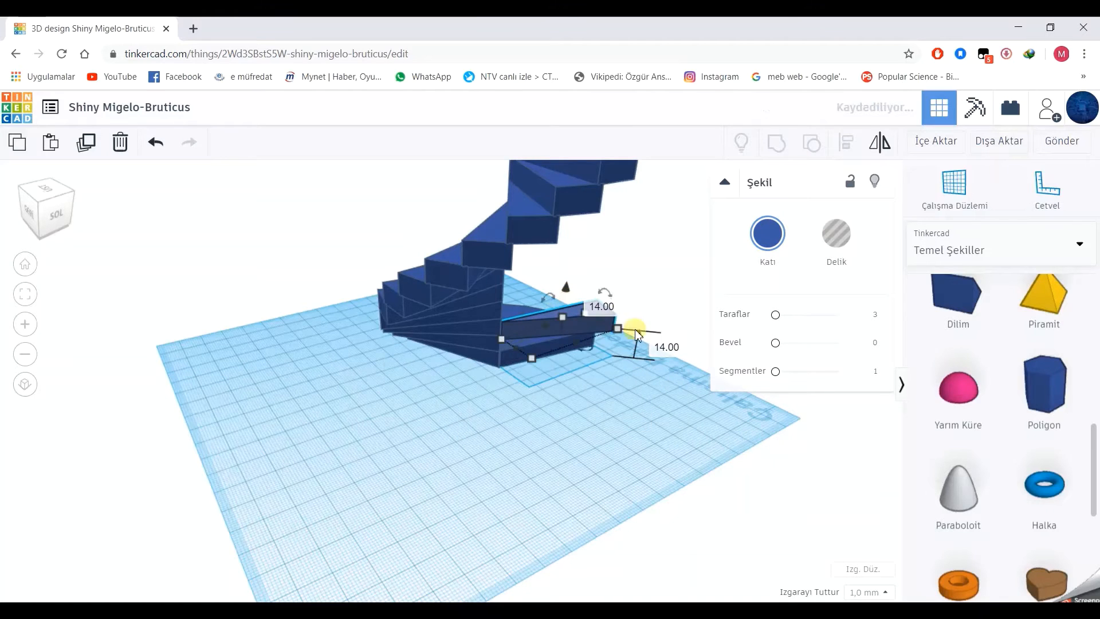
{"action": "left_click", "coordinate": [666, 348]}
{"action": "type", "text": "128"}
{"action": "key", "text": "Return"}
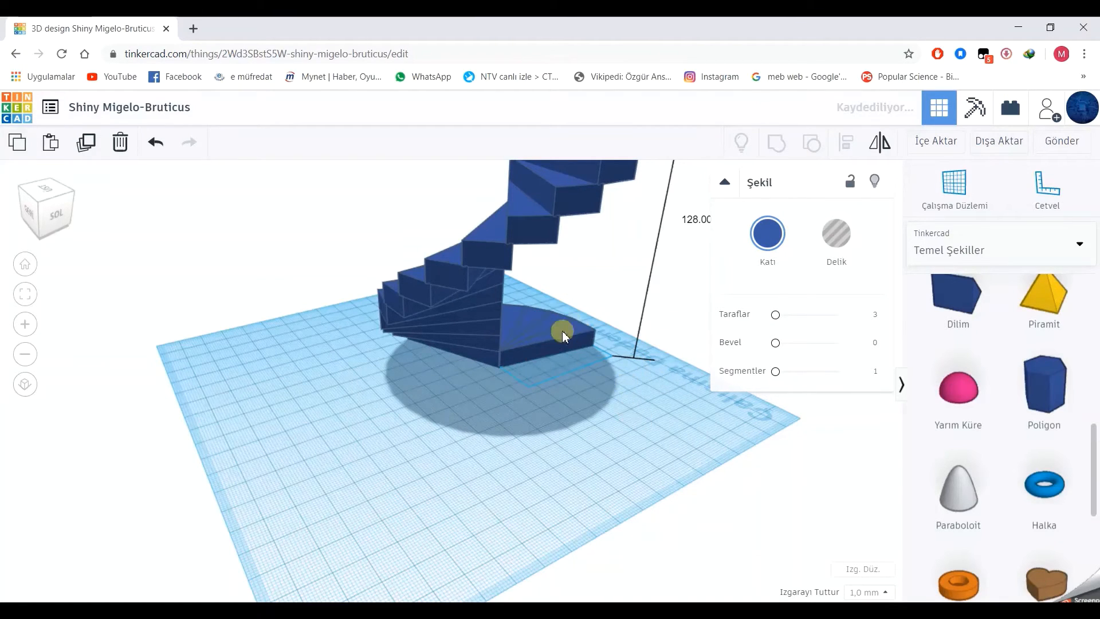
{"action": "left_click", "coordinate": [557, 330]}
{"action": "left_click_drag", "start_coordinate": [546, 319], "coordinate": [545, 277]}
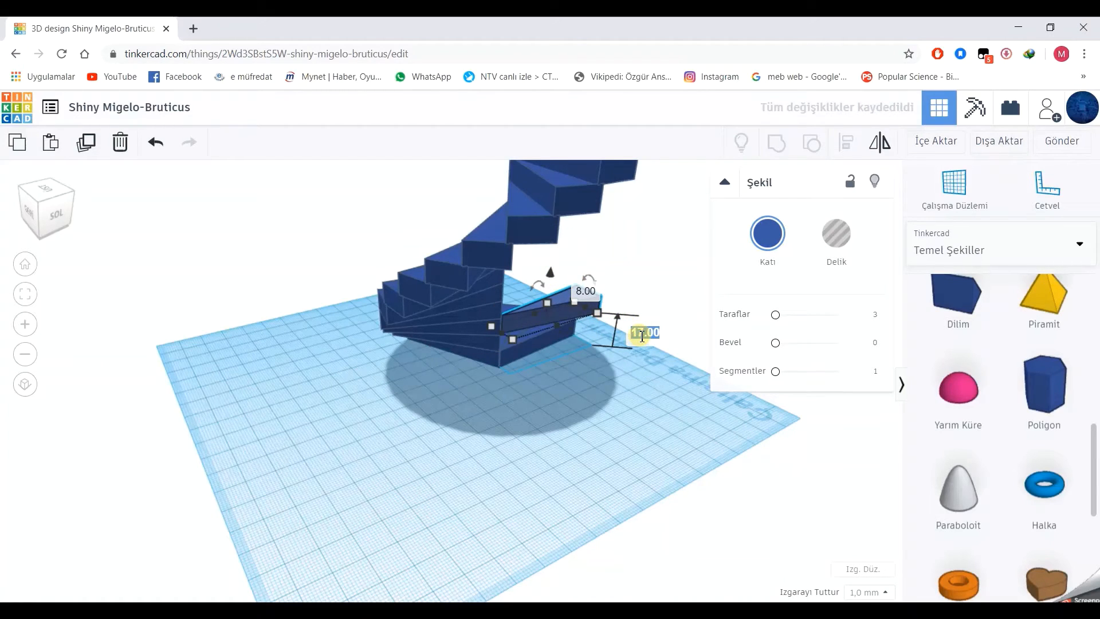
{"action": "left_click", "coordinate": [642, 337]}
{"action": "type", "text": "136"}
{"action": "key", "text": "Return"}
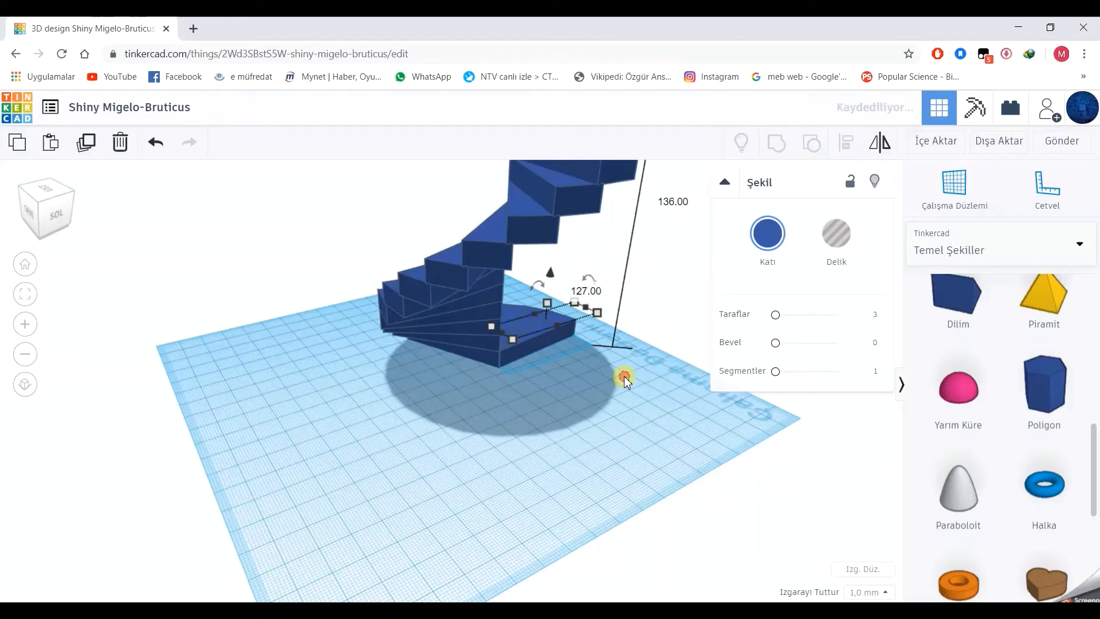
- Raise the next two wedges after the 136 mm step to 144 mm and 152 mm
{"action": "left_click", "coordinate": [545, 337]}
{"action": "left_click_drag", "start_coordinate": [537, 312], "coordinate": [533, 281]}
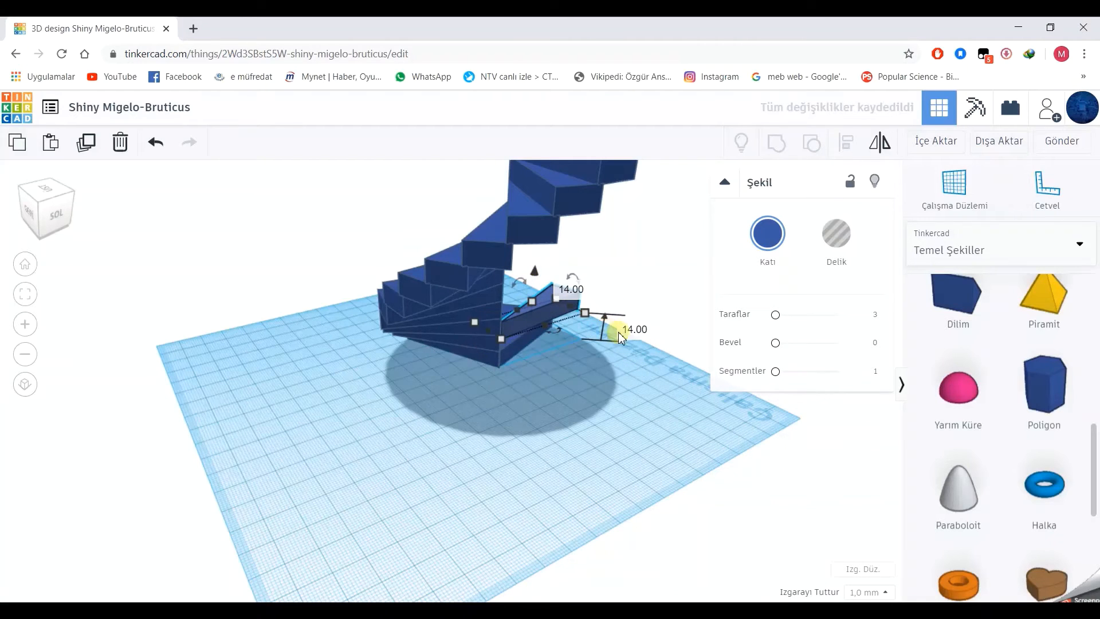
{"action": "key", "text": "Return"}
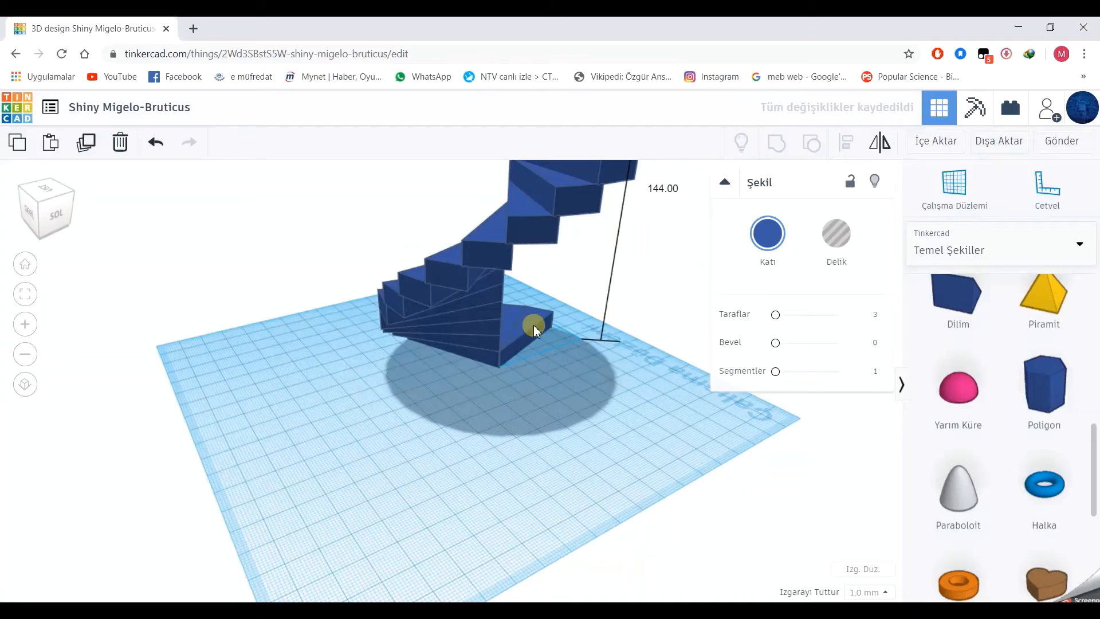
{"action": "left_click_drag", "start_coordinate": [522, 309], "coordinate": [522, 262]}
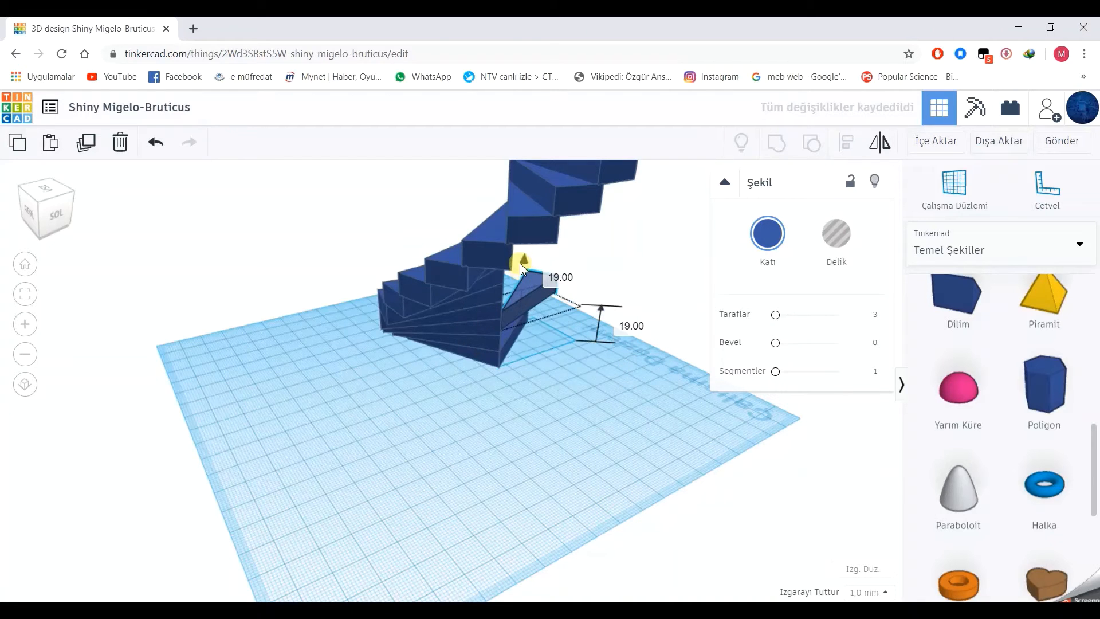
{"action": "left_click", "coordinate": [632, 325]}
{"action": "type", "text": "152"}
{"action": "key", "text": "Return"}
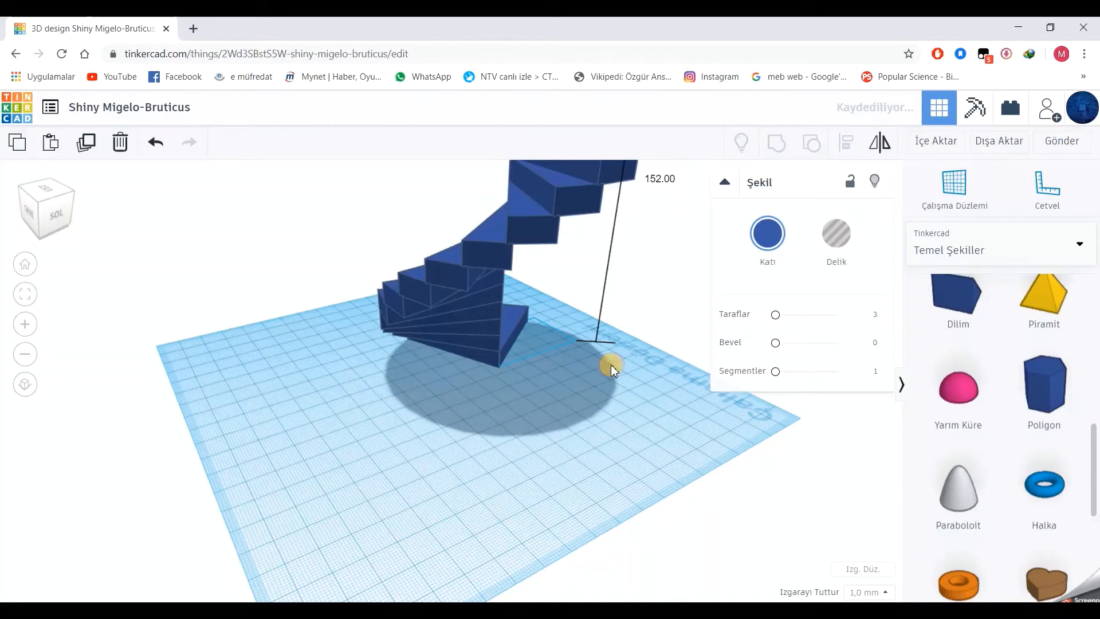
- Raise the end wedge of the remaining low stack to 160 mm above the workplane
{"action": "right_click_drag", "start_coordinate": [611, 365], "coordinate": [240, 387]}
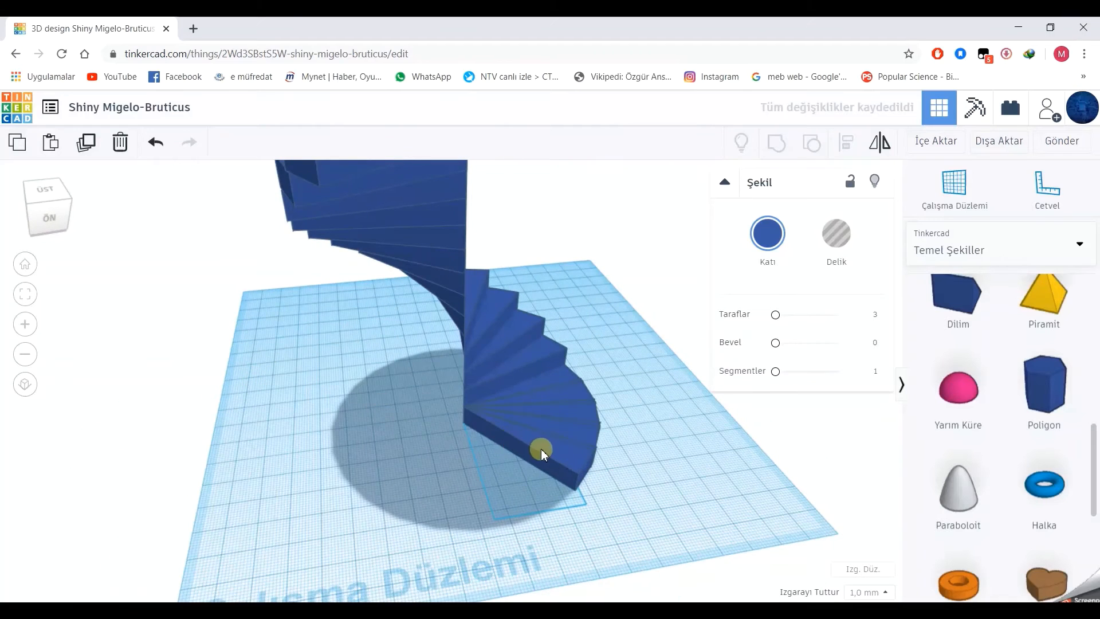
{"action": "left_click", "coordinate": [534, 446]}
{"action": "key", "text": "ctrl+d"}
{"action": "left_click_drag", "start_coordinate": [534, 427], "coordinate": [535, 370]}
{"action": "left_click", "coordinate": [690, 473]}
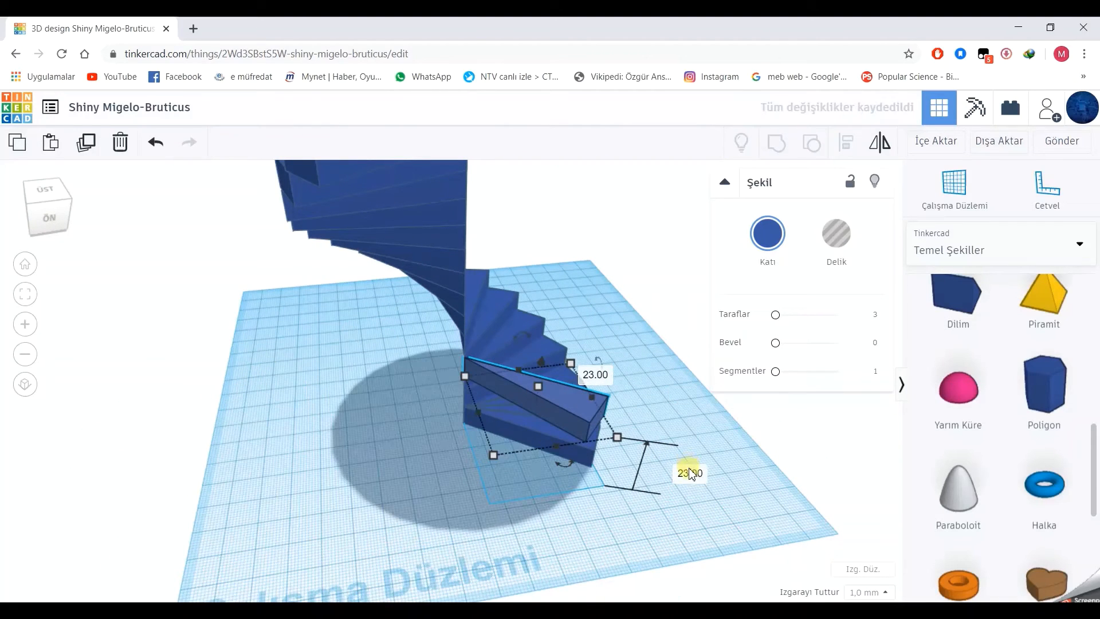
{"action": "type", "text": "160"}
{"action": "key", "text": "Return"}
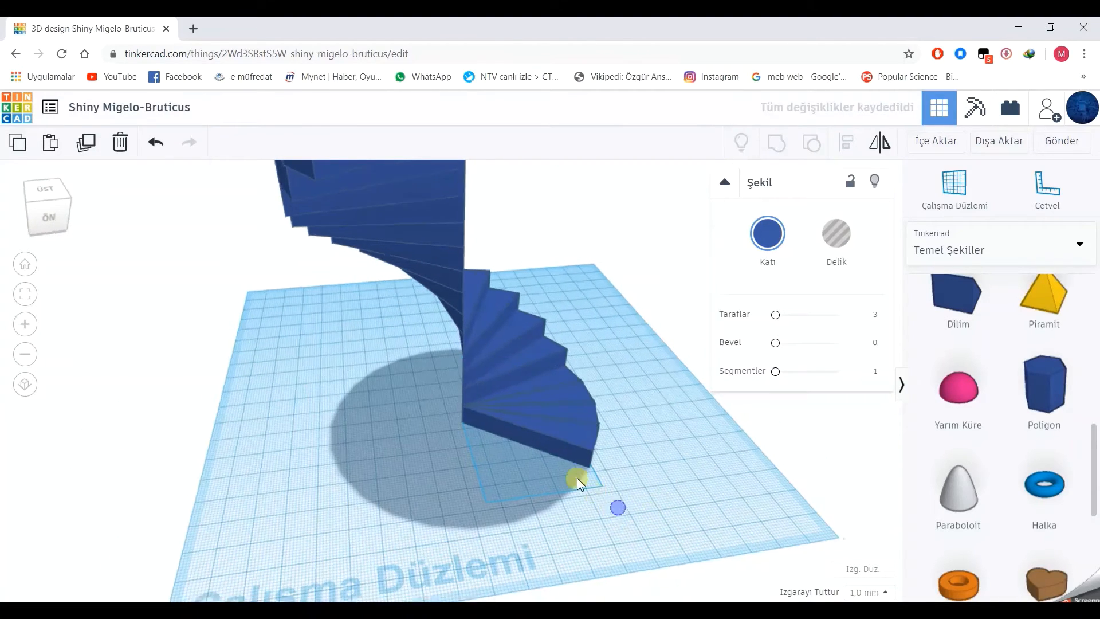
- Raise the wedge following the 160 mm step to 168 mm above the workplane
{"action": "right_click_drag", "start_coordinate": [577, 478], "coordinate": [516, 438]}
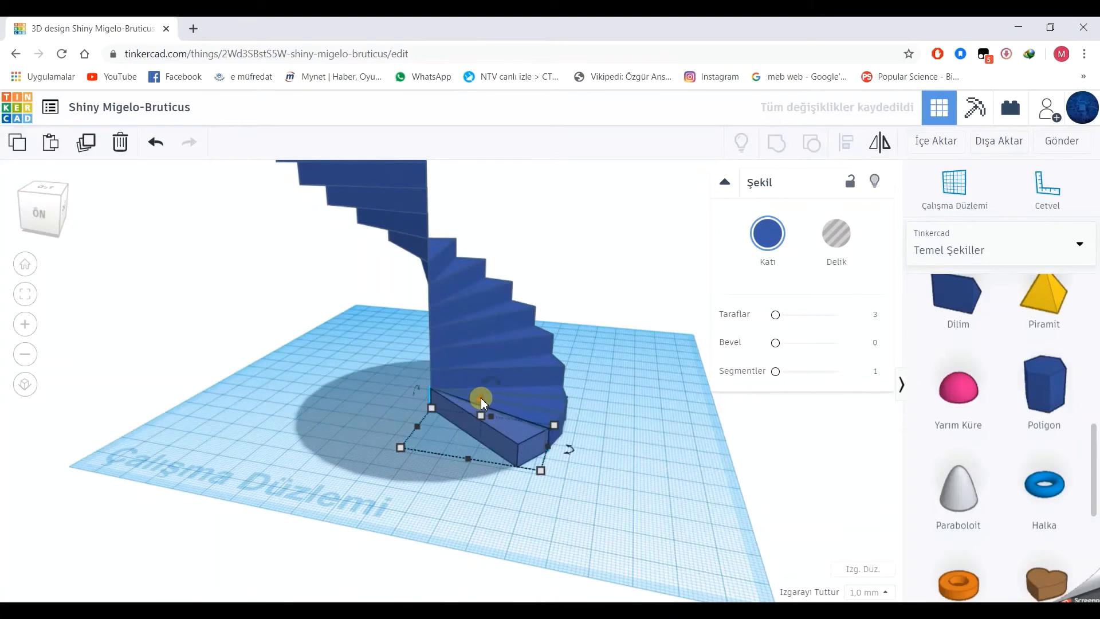
{"action": "left_click_drag", "start_coordinate": [481, 397], "coordinate": [482, 337]}
{"action": "left_click", "coordinate": [631, 405]}
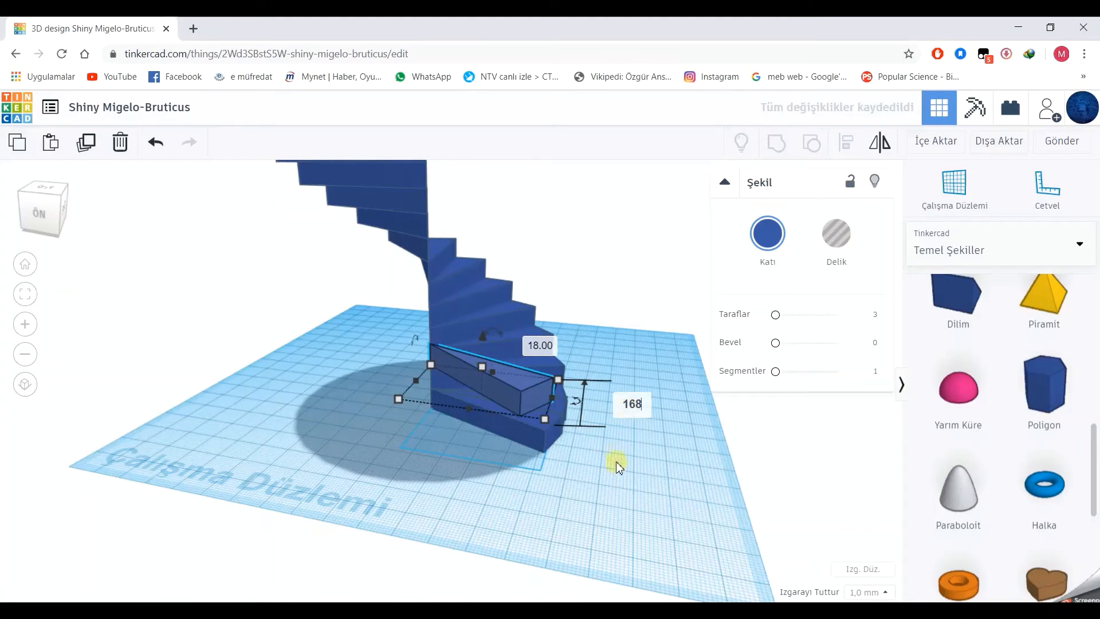
{"action": "type", "text": "168"}
{"action": "key", "text": "Return"}
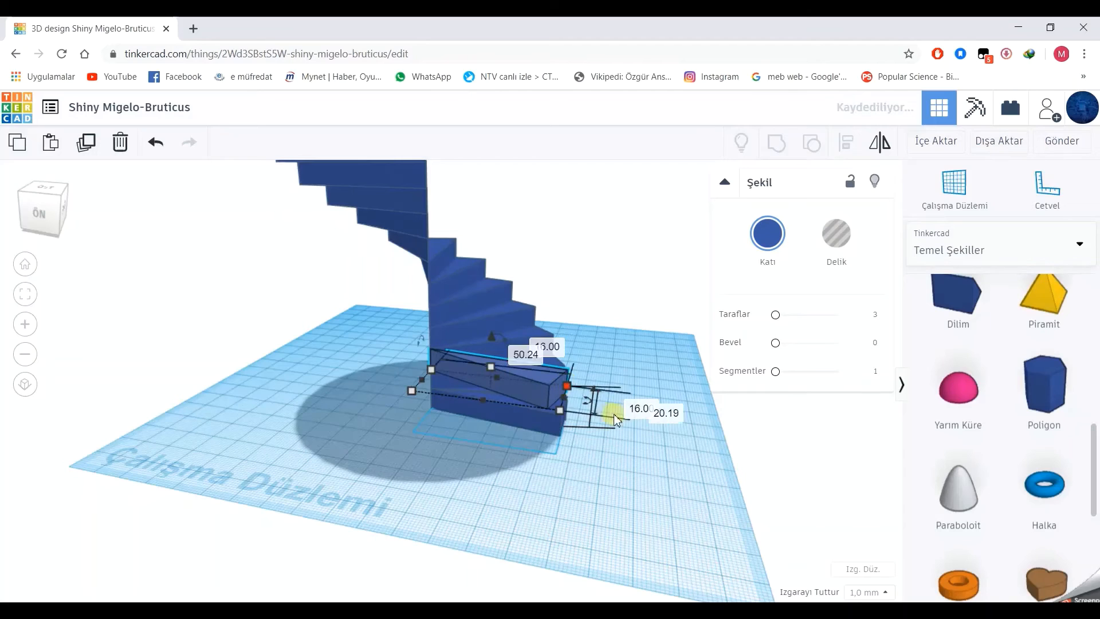
- Raise the last two wedges needing elevation to 176 mm and 188 mm to finish the top of the staircase
{"action": "left_click", "coordinate": [640, 409]}
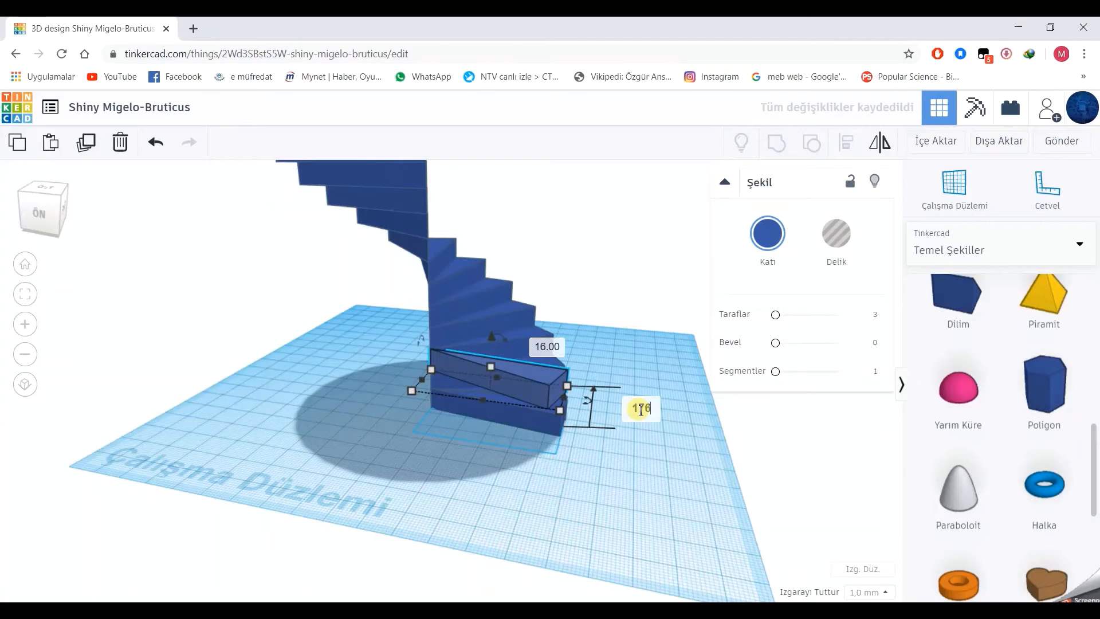
{"action": "key", "text": "Return"}
{"action": "left_click", "coordinate": [545, 421]}
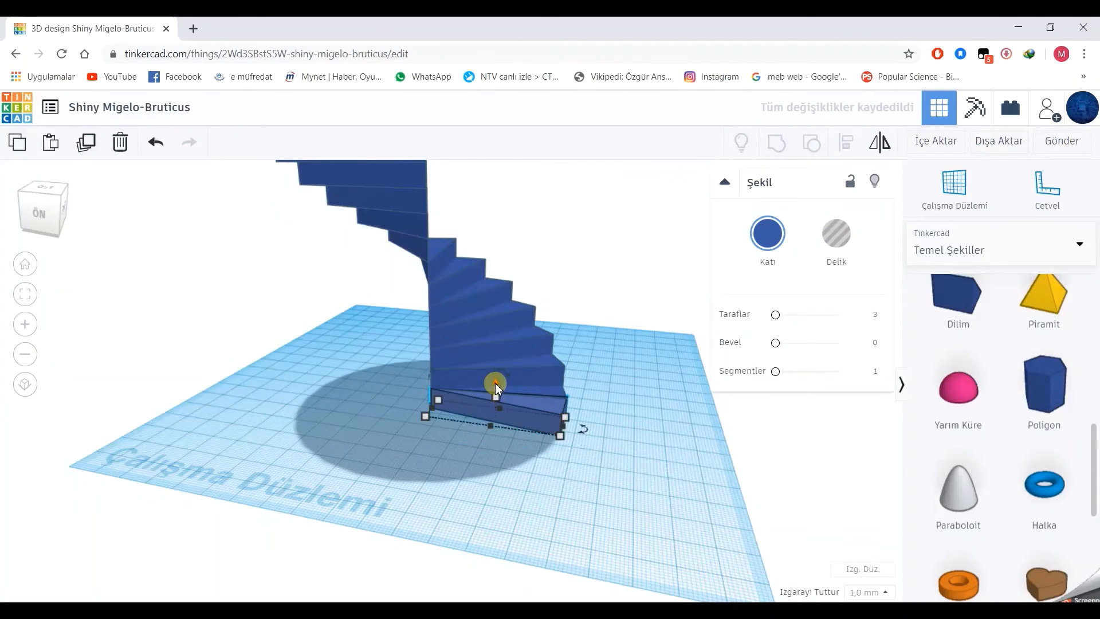
{"action": "left_click", "coordinate": [642, 405]}
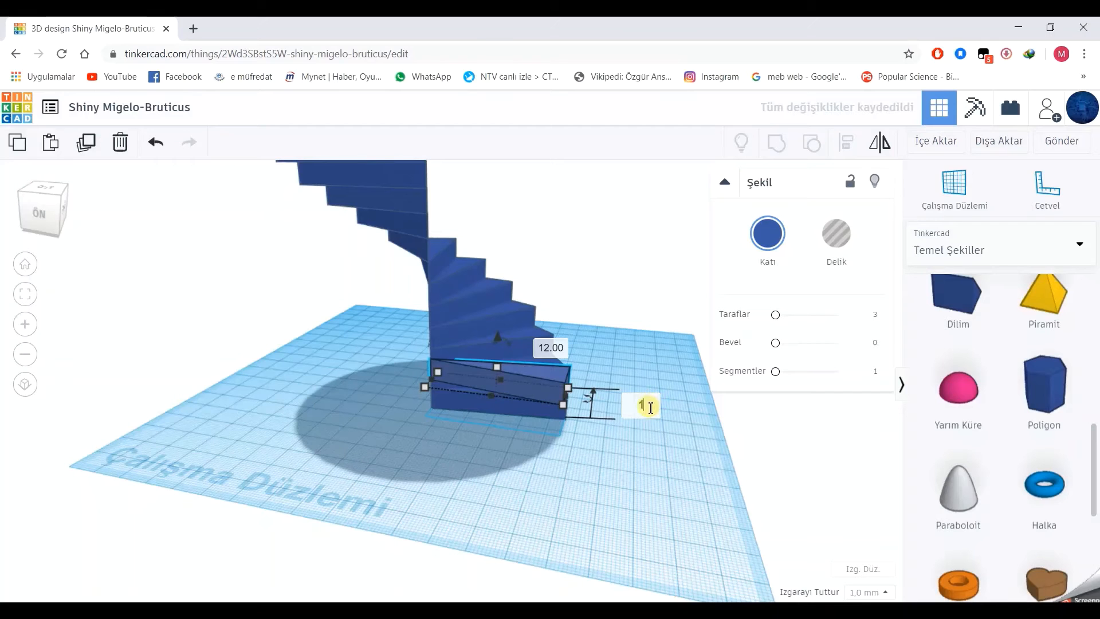
{"action": "type", "text": "188"}
{"action": "key", "text": "Return"}
- Select all the wedges of the staircase and group them into one solid shape
{"action": "right_click_drag", "start_coordinate": [618, 455], "coordinate": [564, 476]}
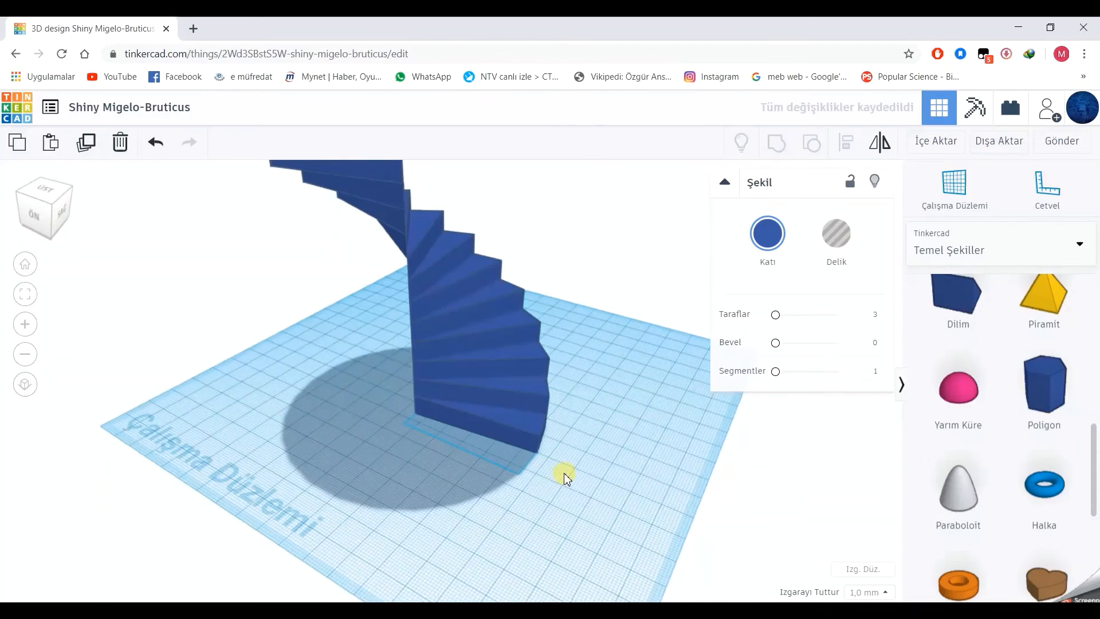
{"action": "scroll", "coordinate": [533, 493], "scroll_direction": "down", "scroll_amount": 5}
{"action": "left_click", "coordinate": [469, 446]}
{"action": "right_click_drag", "start_coordinate": [470, 445], "coordinate": [389, 381]}
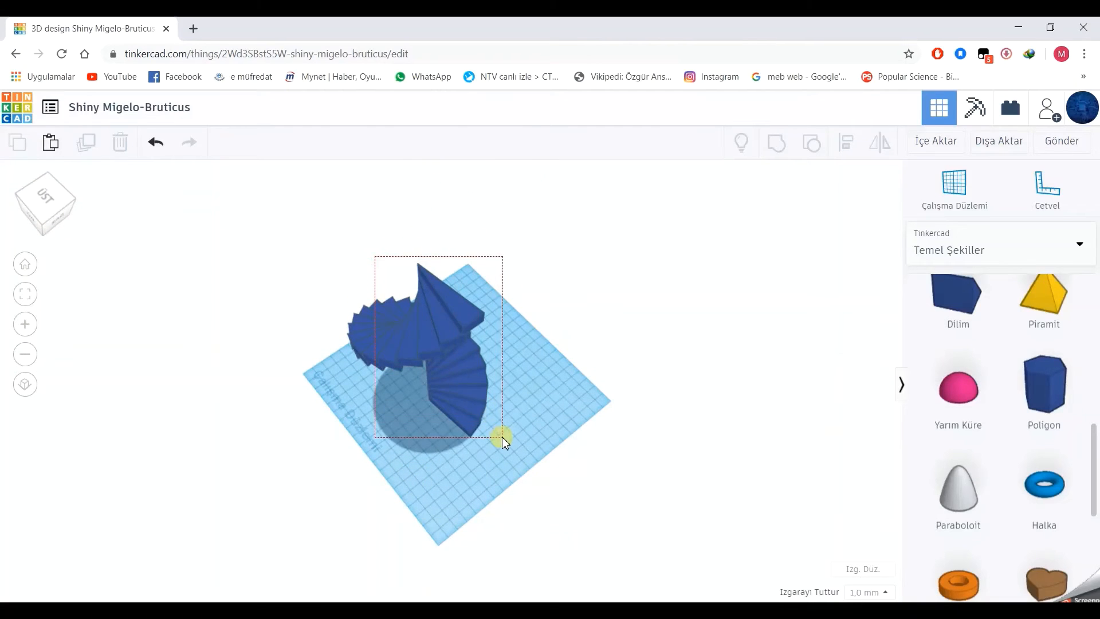
{"action": "left_click_drag", "start_coordinate": [502, 438], "coordinate": [504, 438]}
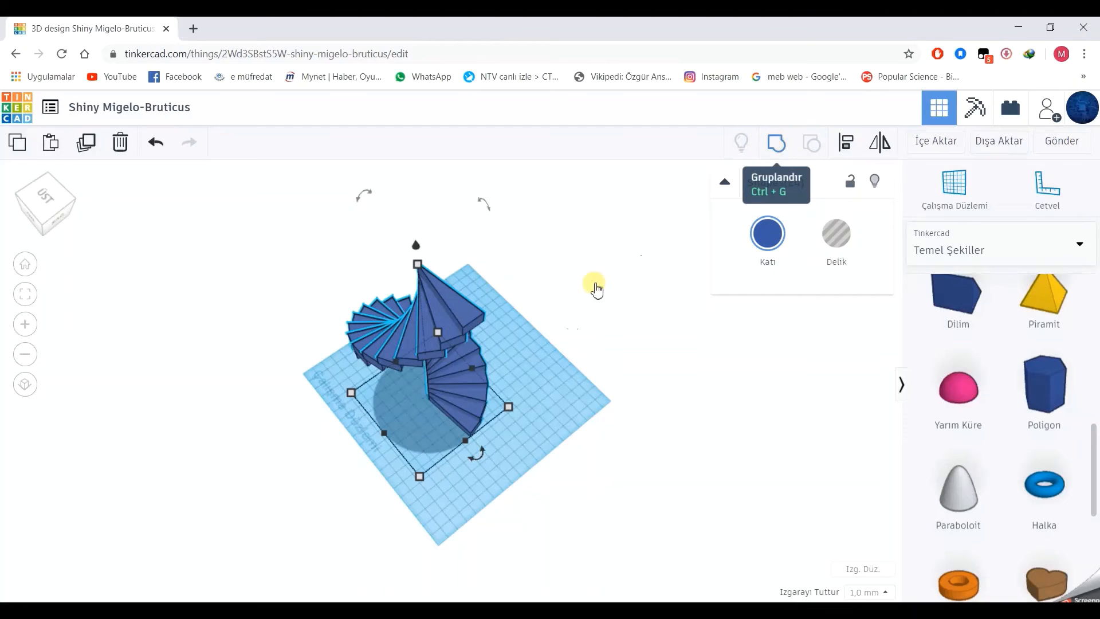
{"action": "left_click", "coordinate": [774, 147]}
{"action": "left_click", "coordinate": [562, 379]}
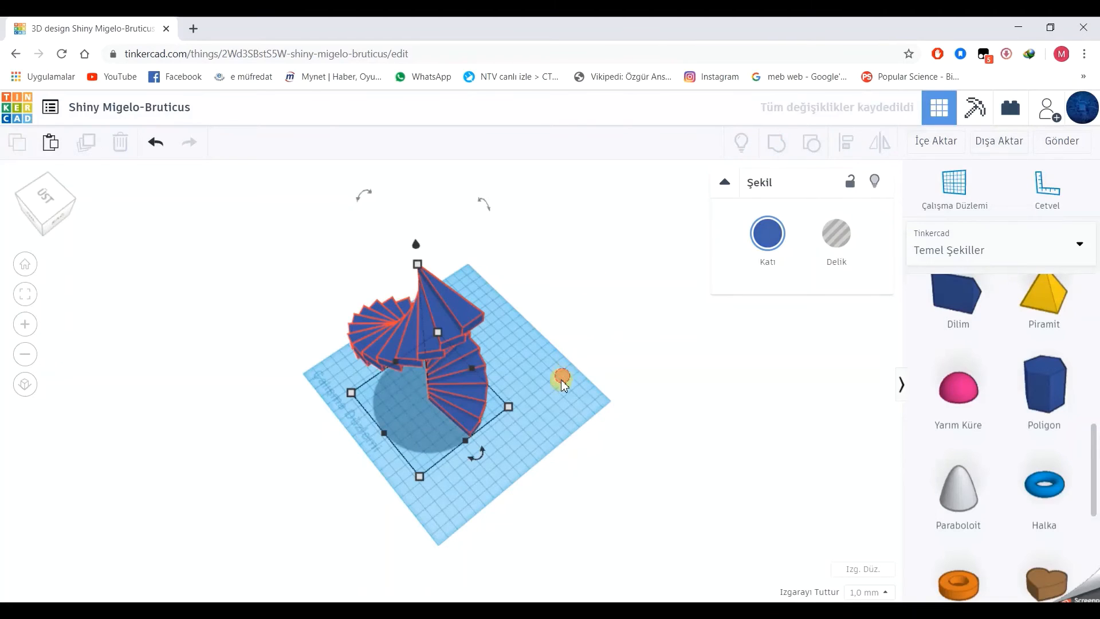
- Examine the grouped staircase from several angles and distances to check the run of steps
{"action": "right_click_drag", "start_coordinate": [554, 421], "coordinate": [544, 384]}
{"action": "left_click", "coordinate": [461, 370]}
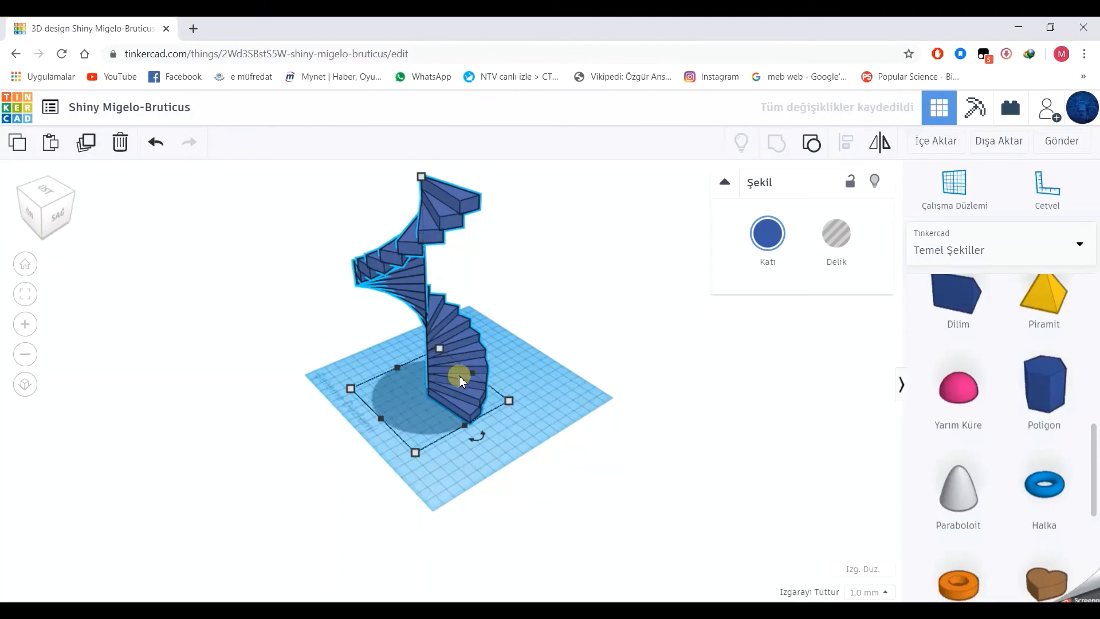
{"action": "left_click", "coordinate": [570, 339]}
{"action": "right_click_drag", "start_coordinate": [572, 355], "coordinate": [518, 373]}
{"action": "scroll", "coordinate": [518, 376], "scroll_direction": "down", "scroll_amount": 2}
{"action": "scroll", "coordinate": [520, 379], "scroll_direction": "up", "scroll_amount": 2}
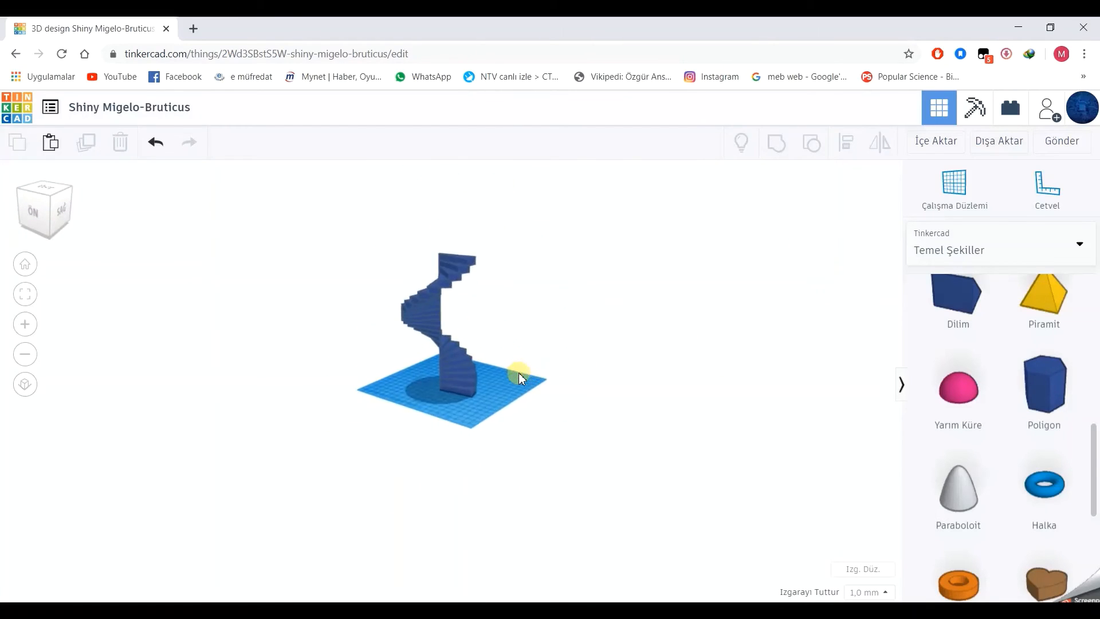
{"action": "scroll", "coordinate": [518, 378], "scroll_direction": "up", "scroll_amount": 2}
- Place a solid cylinder from the basic shapes on the workplane in front of the staircase
{"action": "scroll", "coordinate": [1041, 476], "scroll_direction": "up", "scroll_amount": 8}
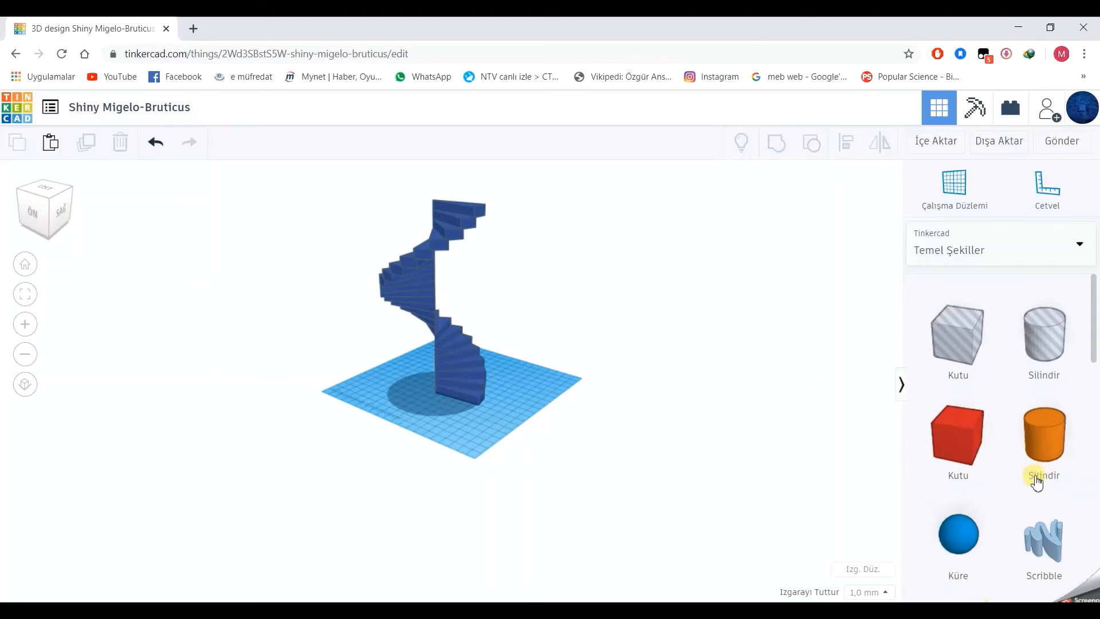
{"action": "scroll", "coordinate": [1034, 478], "scroll_direction": "down", "scroll_amount": 1}
{"action": "left_click_drag", "start_coordinate": [1050, 426], "coordinate": [456, 438]}
- Set the cylinder's base width to 5 mm and reduce its base length to match
{"action": "scroll", "coordinate": [458, 458], "scroll_direction": "up", "scroll_amount": 3}
{"action": "left_click", "coordinate": [390, 497]}
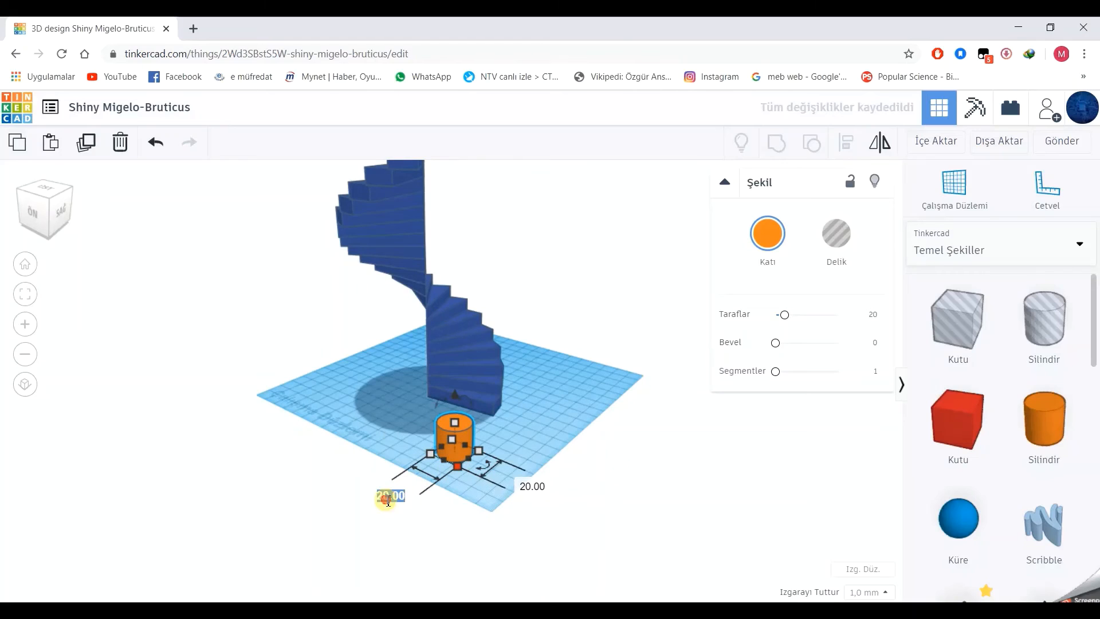
{"action": "type", "text": "5"}
{"action": "left_click", "coordinate": [531, 486]}
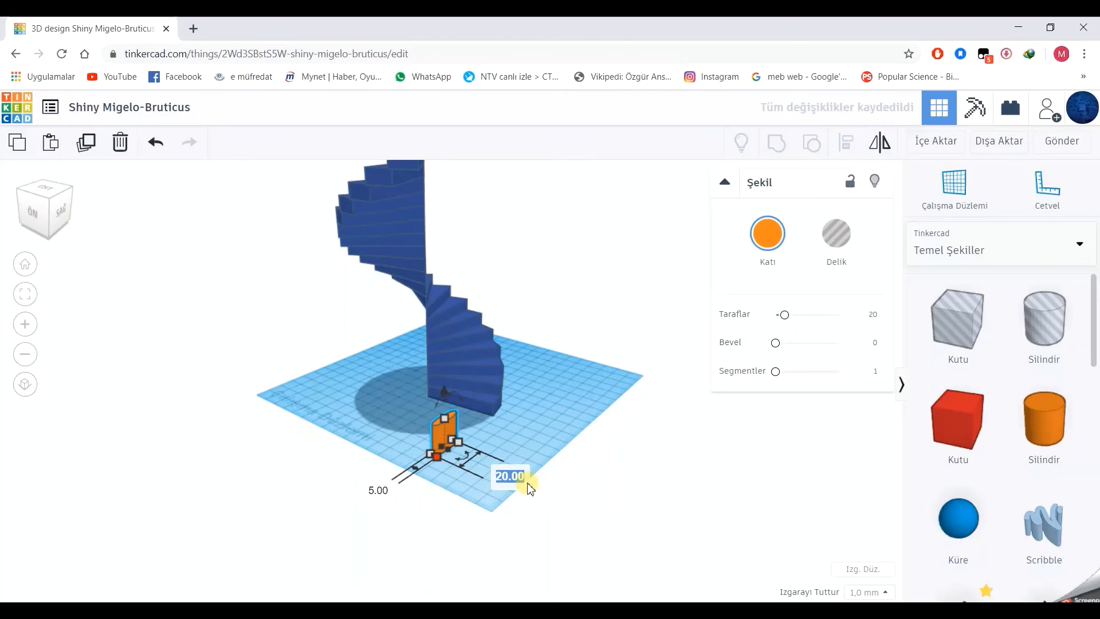
{"action": "key", "text": "Return"}
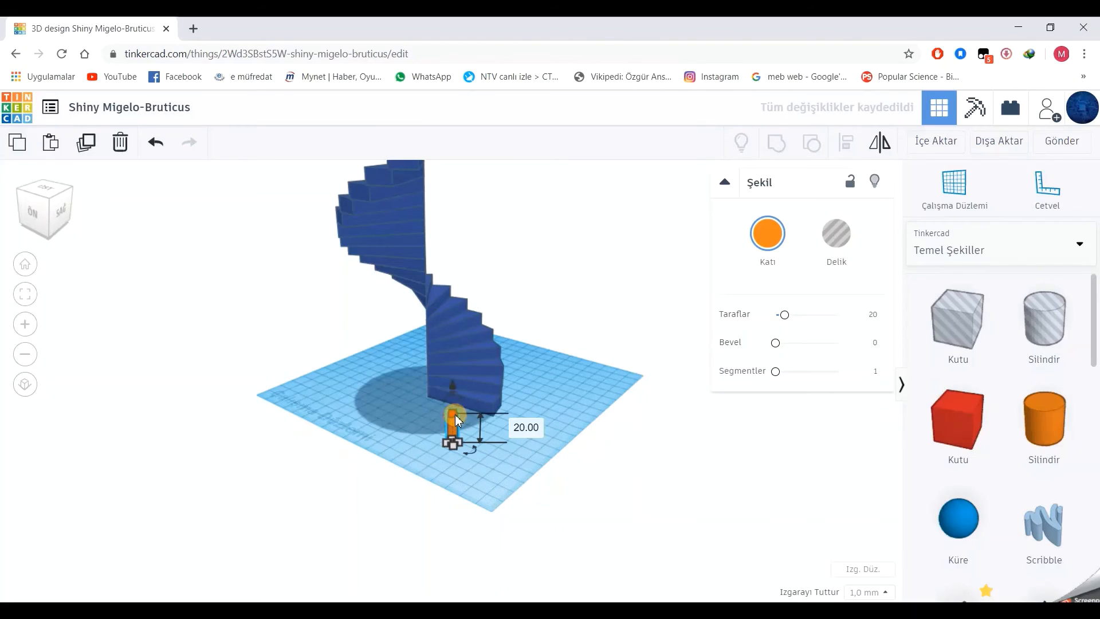
- Set the slim cylinder's height to 192 mm
{"action": "left_click", "coordinate": [522, 434]}
{"action": "left_click", "coordinate": [522, 434]}
{"action": "type", "text": "19"}
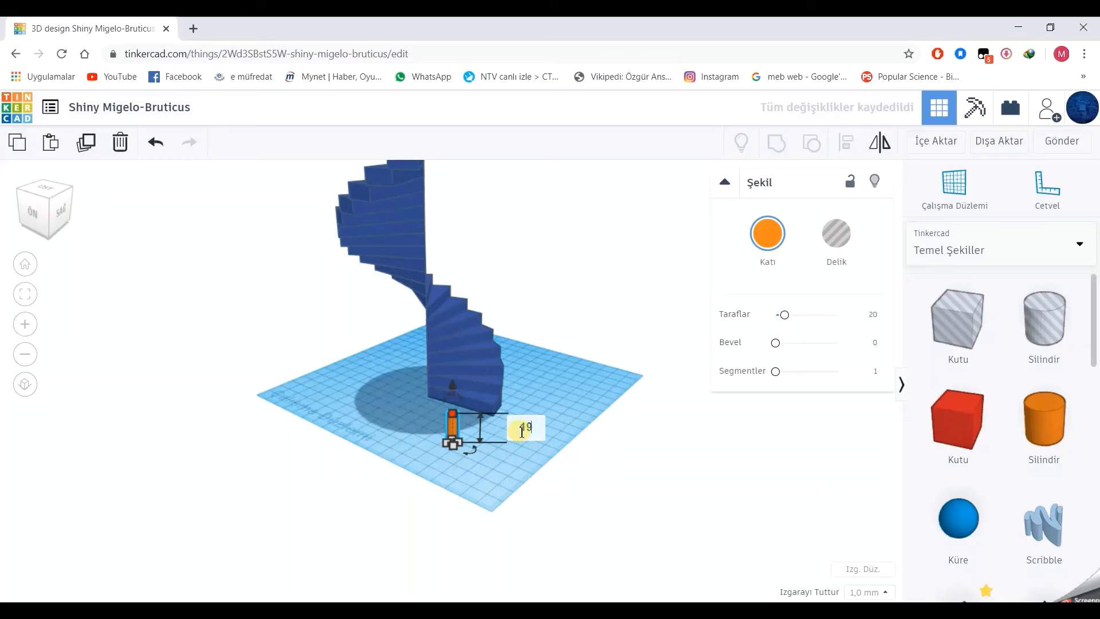
{"action": "type", "text": "2"}
{"action": "key", "text": "Return"}
{"action": "scroll", "coordinate": [486, 489], "scroll_direction": "down", "scroll_amount": 5}
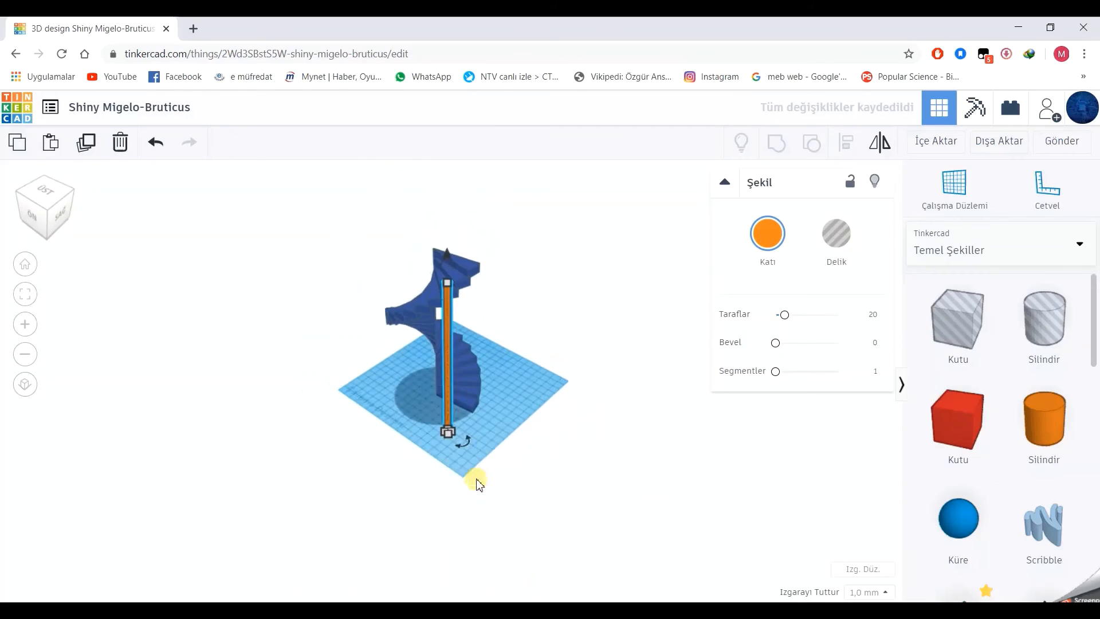
- Align the cylinder and the staircase by their centres along both horizontal axes of the workplane
{"action": "key", "text": "ctrl+a"}
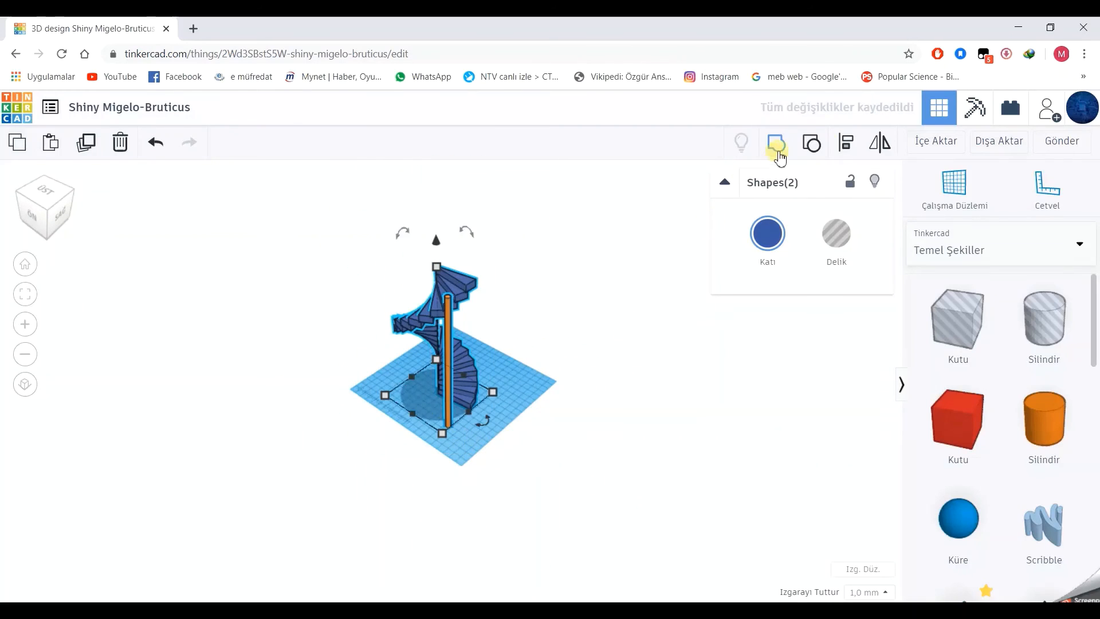
{"action": "left_click", "coordinate": [846, 142]}
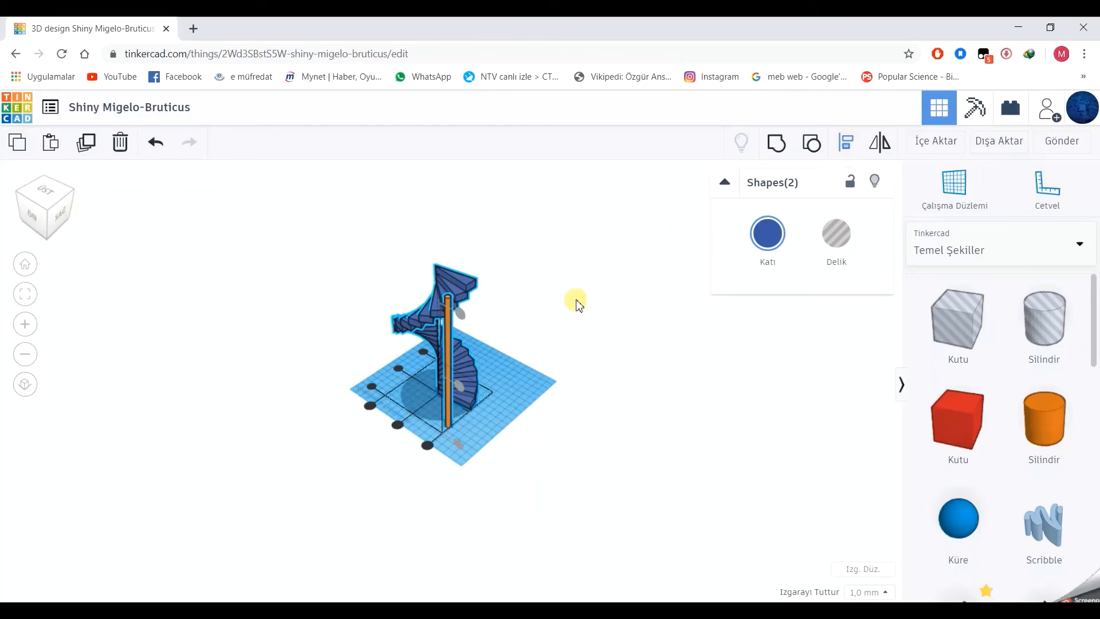
{"action": "left_click", "coordinate": [397, 424]}
{"action": "left_click", "coordinate": [400, 368]}
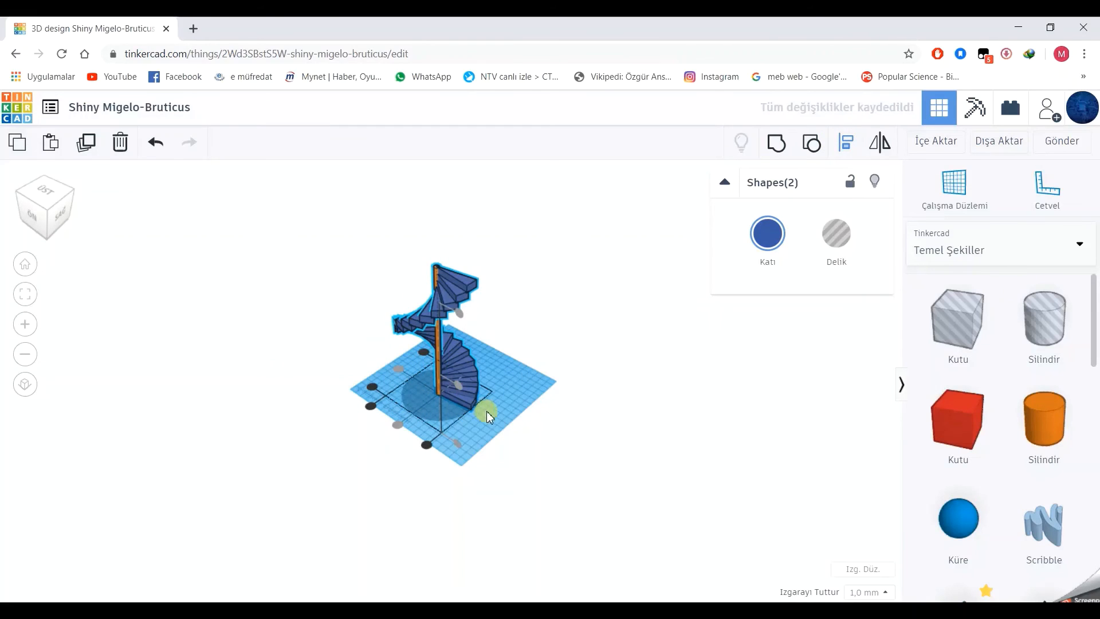
{"action": "left_click", "coordinate": [477, 421]}
- Select the staircase together with its central column and group them into one solid shape
{"action": "left_click_drag", "start_coordinate": [370, 236], "coordinate": [507, 440]}
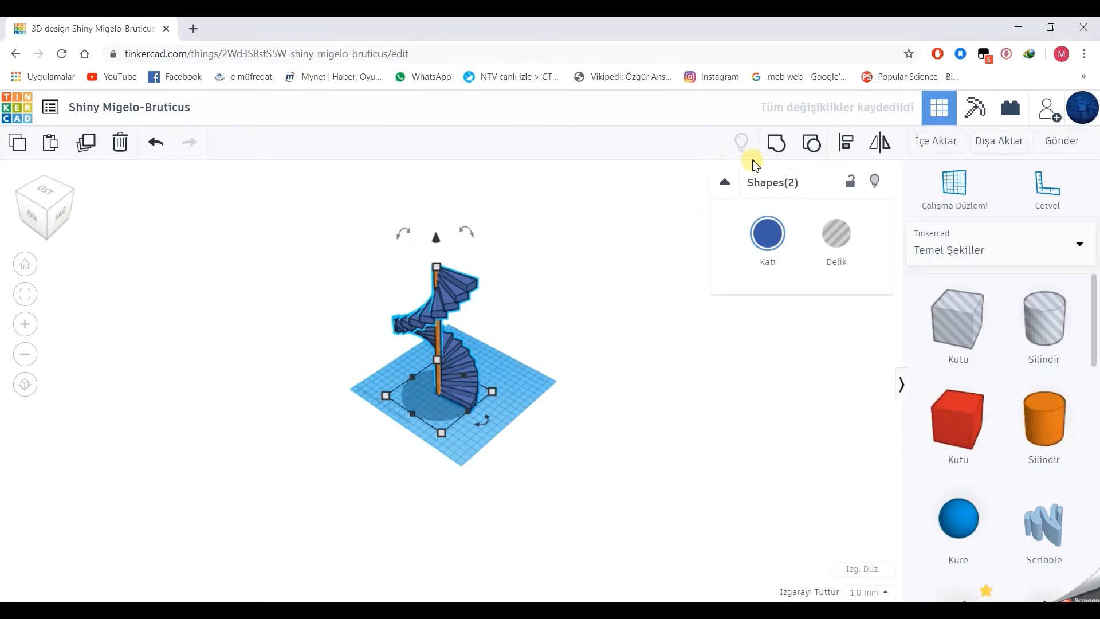
{"action": "left_click", "coordinate": [784, 154]}
{"action": "left_click", "coordinate": [511, 422]}
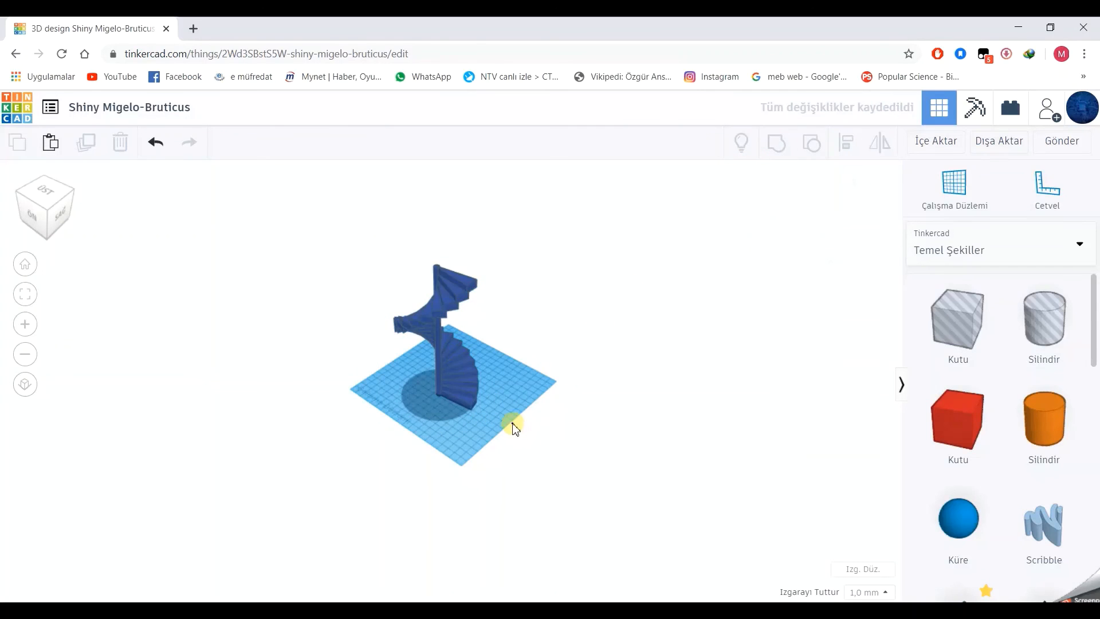
- Recolour the grouped spiral staircase with the medium brown preset from the solid colours
{"action": "right_click_drag", "start_coordinate": [511, 422], "coordinate": [602, 405]}
{"action": "scroll", "coordinate": [459, 377], "scroll_direction": "up", "scroll_amount": 4}
{"action": "scroll", "coordinate": [555, 376], "scroll_direction": "down", "scroll_amount": 4}
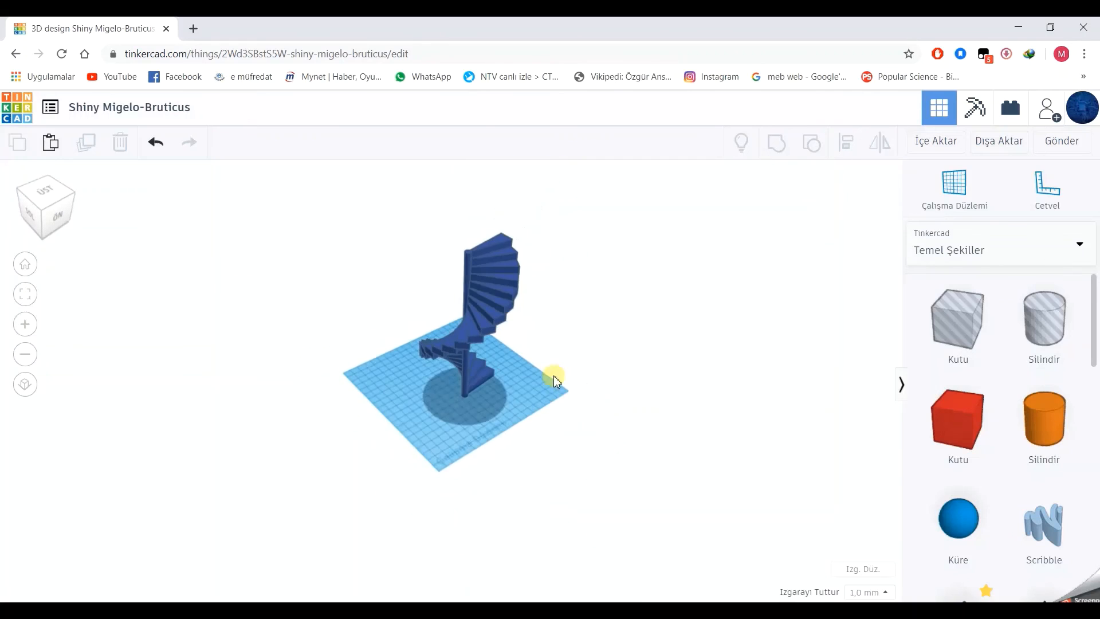
{"action": "right_click_drag", "start_coordinate": [540, 348], "coordinate": [456, 347]}
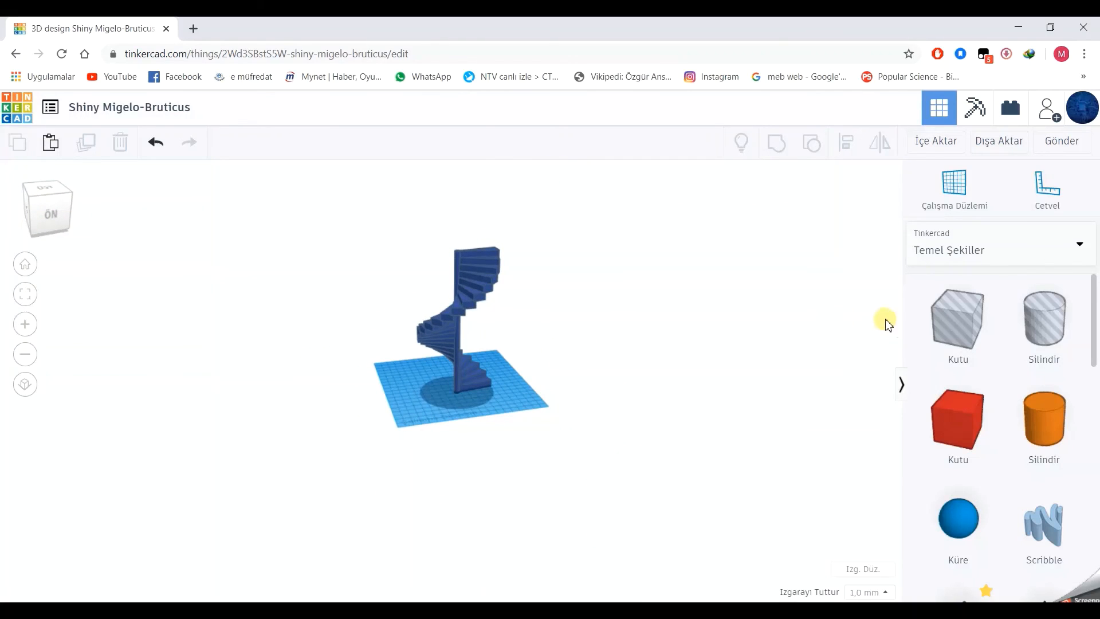
{"action": "left_click", "coordinate": [461, 308]}
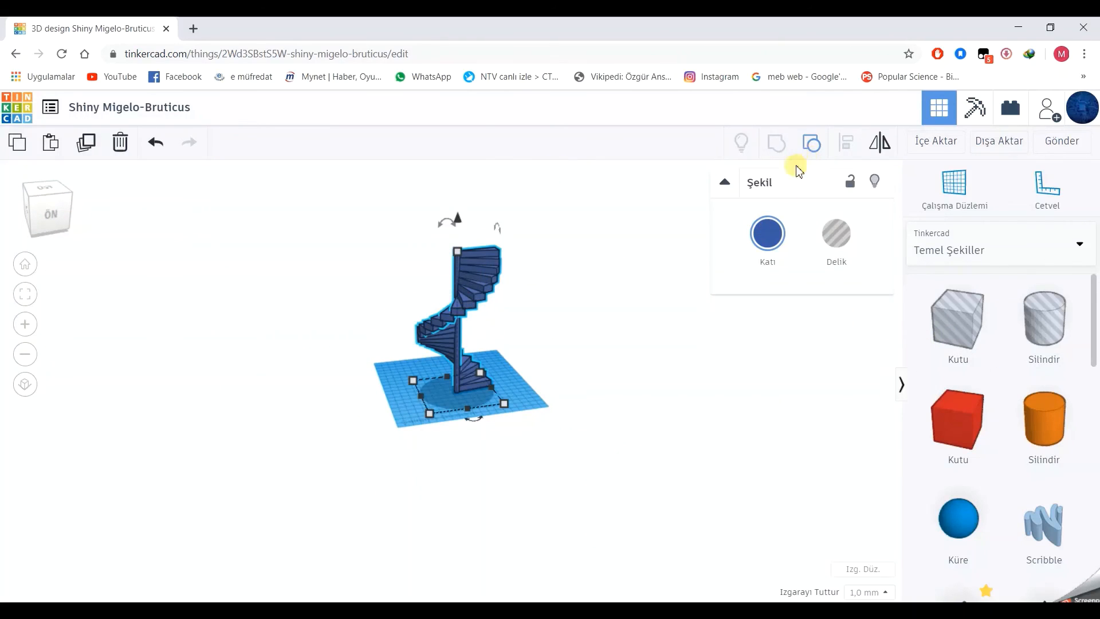
{"action": "left_click", "coordinate": [768, 234]}
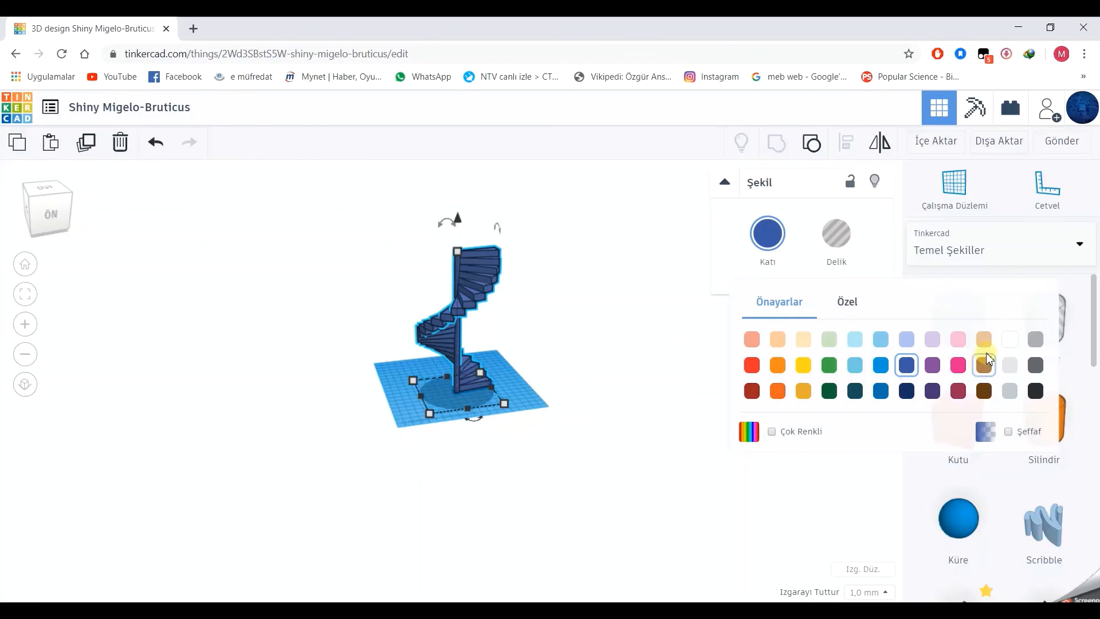
{"action": "left_click", "coordinate": [979, 367]}
{"action": "left_click", "coordinate": [589, 431]}
{"action": "scroll", "coordinate": [473, 377], "scroll_direction": "up", "scroll_amount": 3}
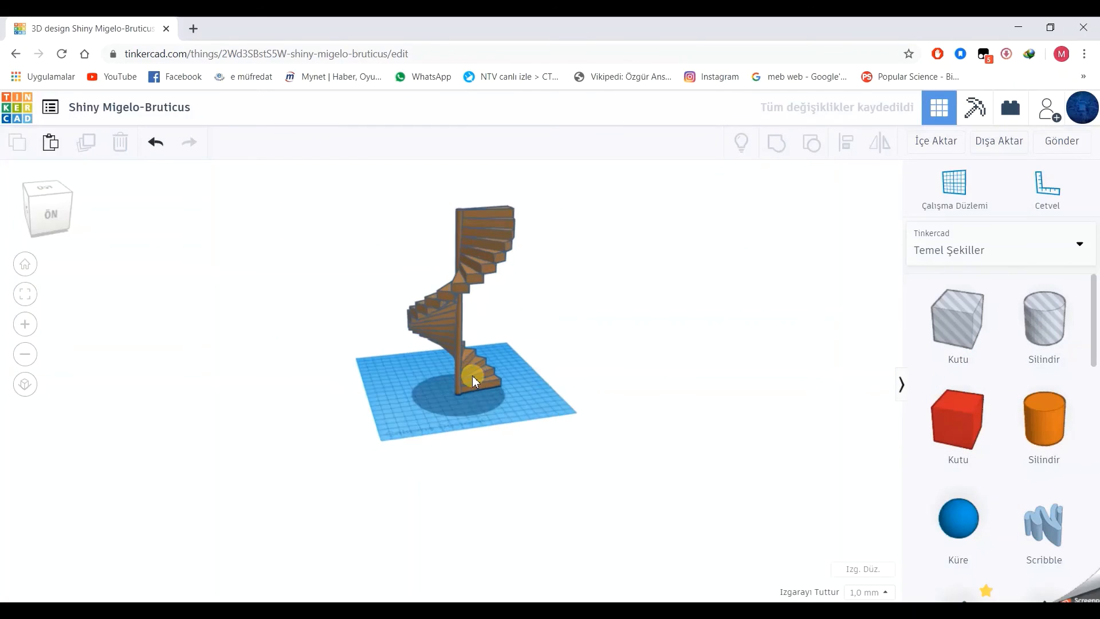
{"action": "right_click_drag", "start_coordinate": [473, 377], "coordinate": [370, 408]}
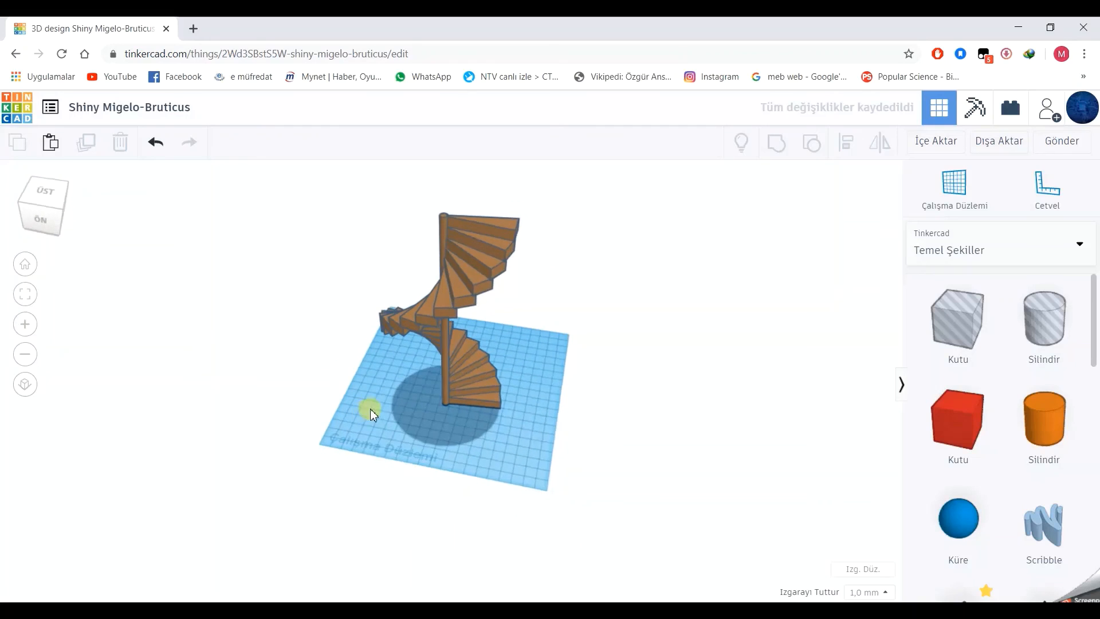